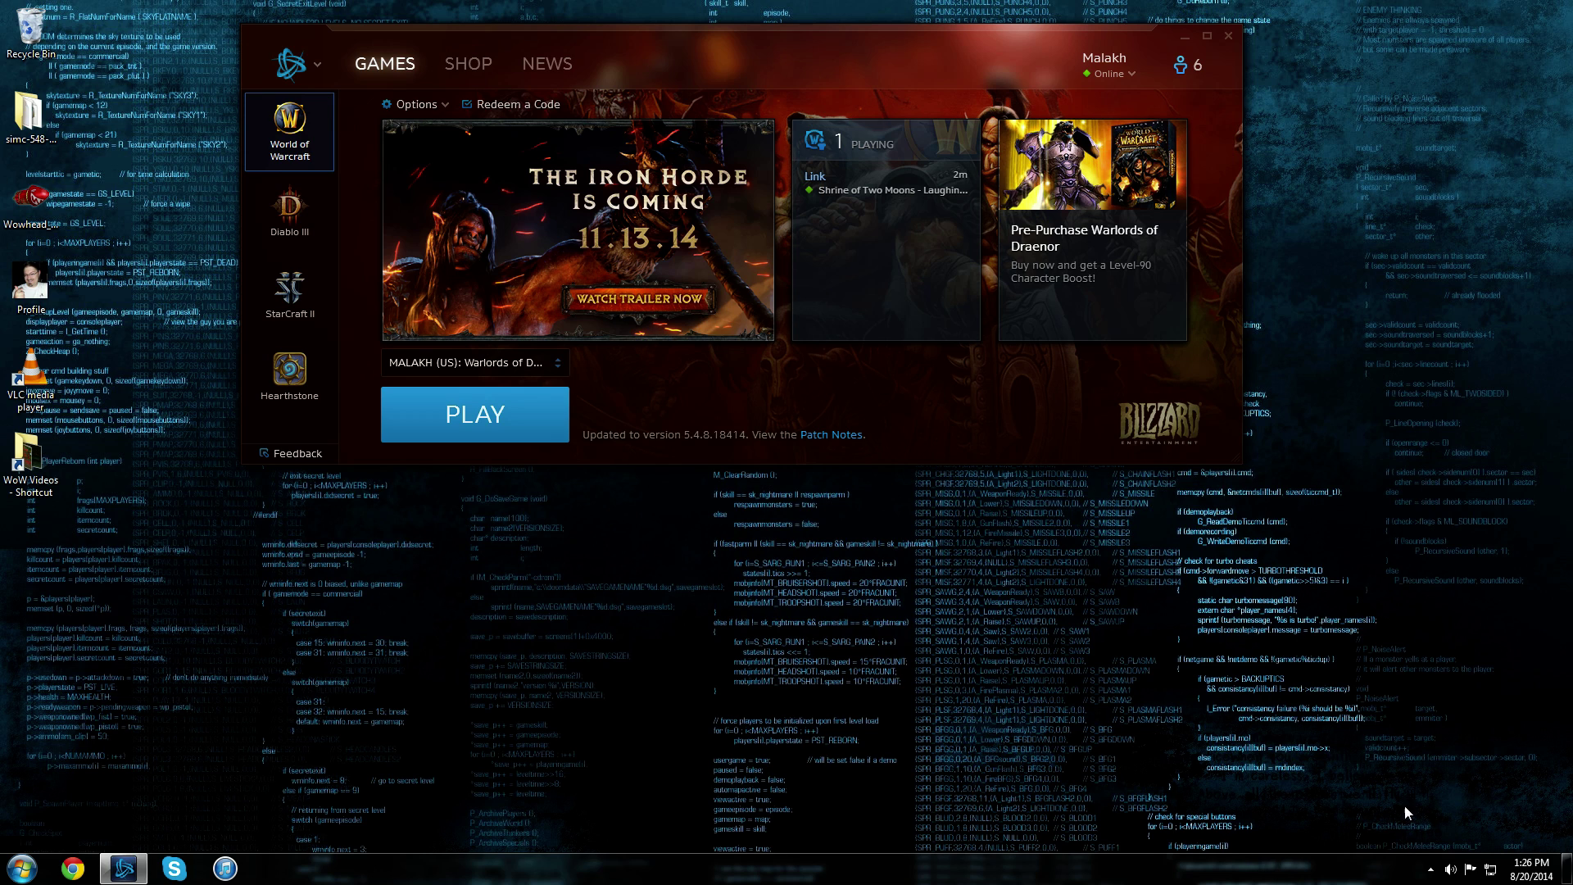
Step: Bring up the Curse icon's menu from the hidden system tray icons
left_click(1430, 869)
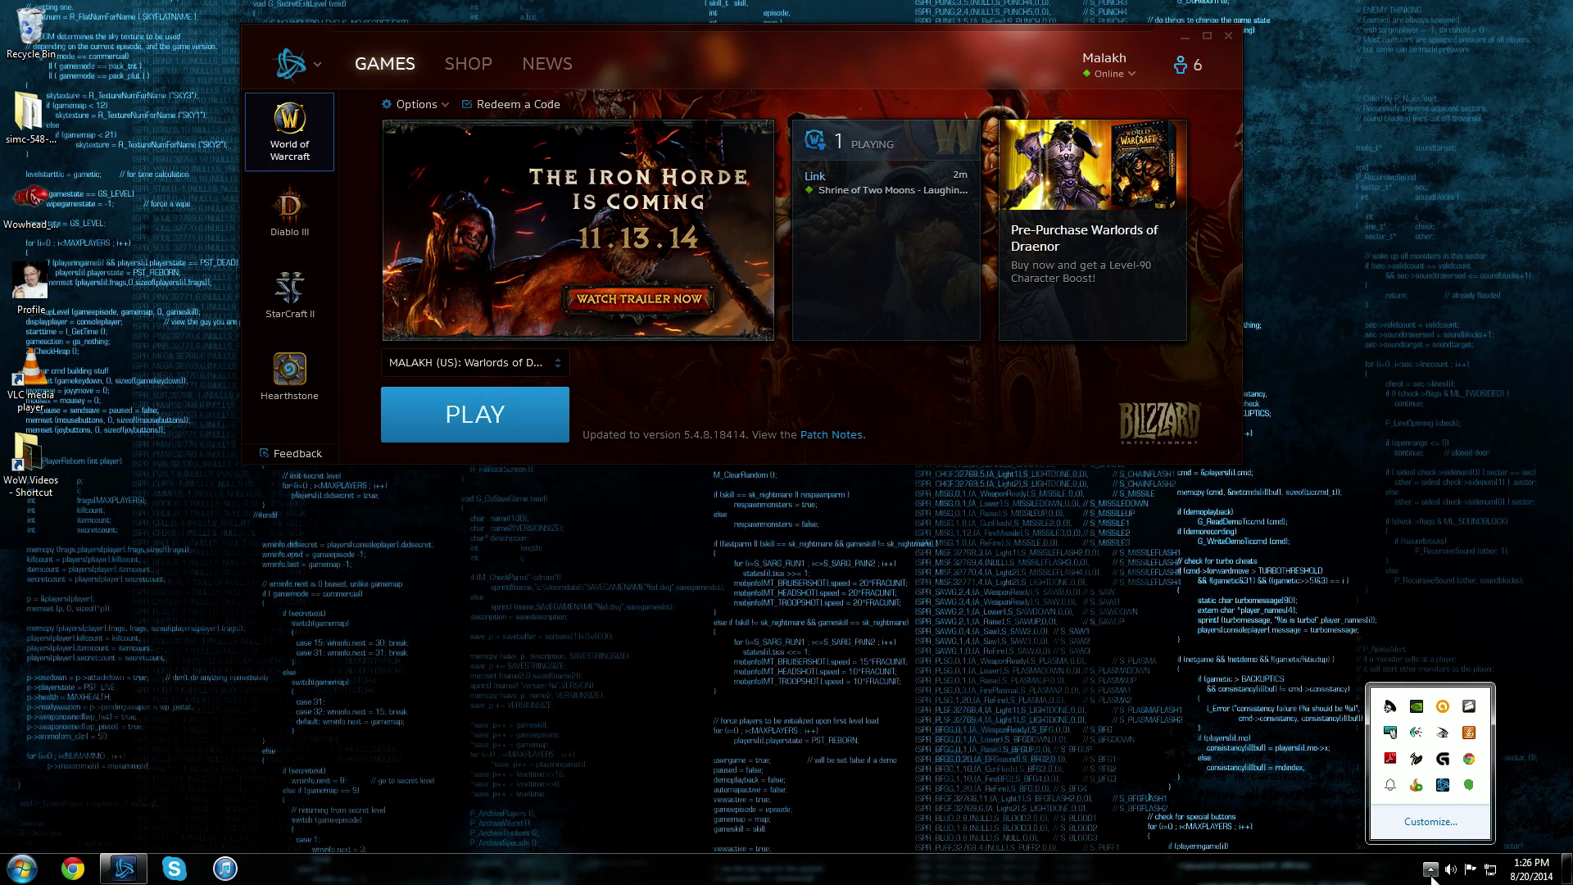
right_click(1423, 787)
Step: Launch Curse Client, dismiss the giveaway message, review My Addons and Get More Addons, then close it
left_click(1390, 815)
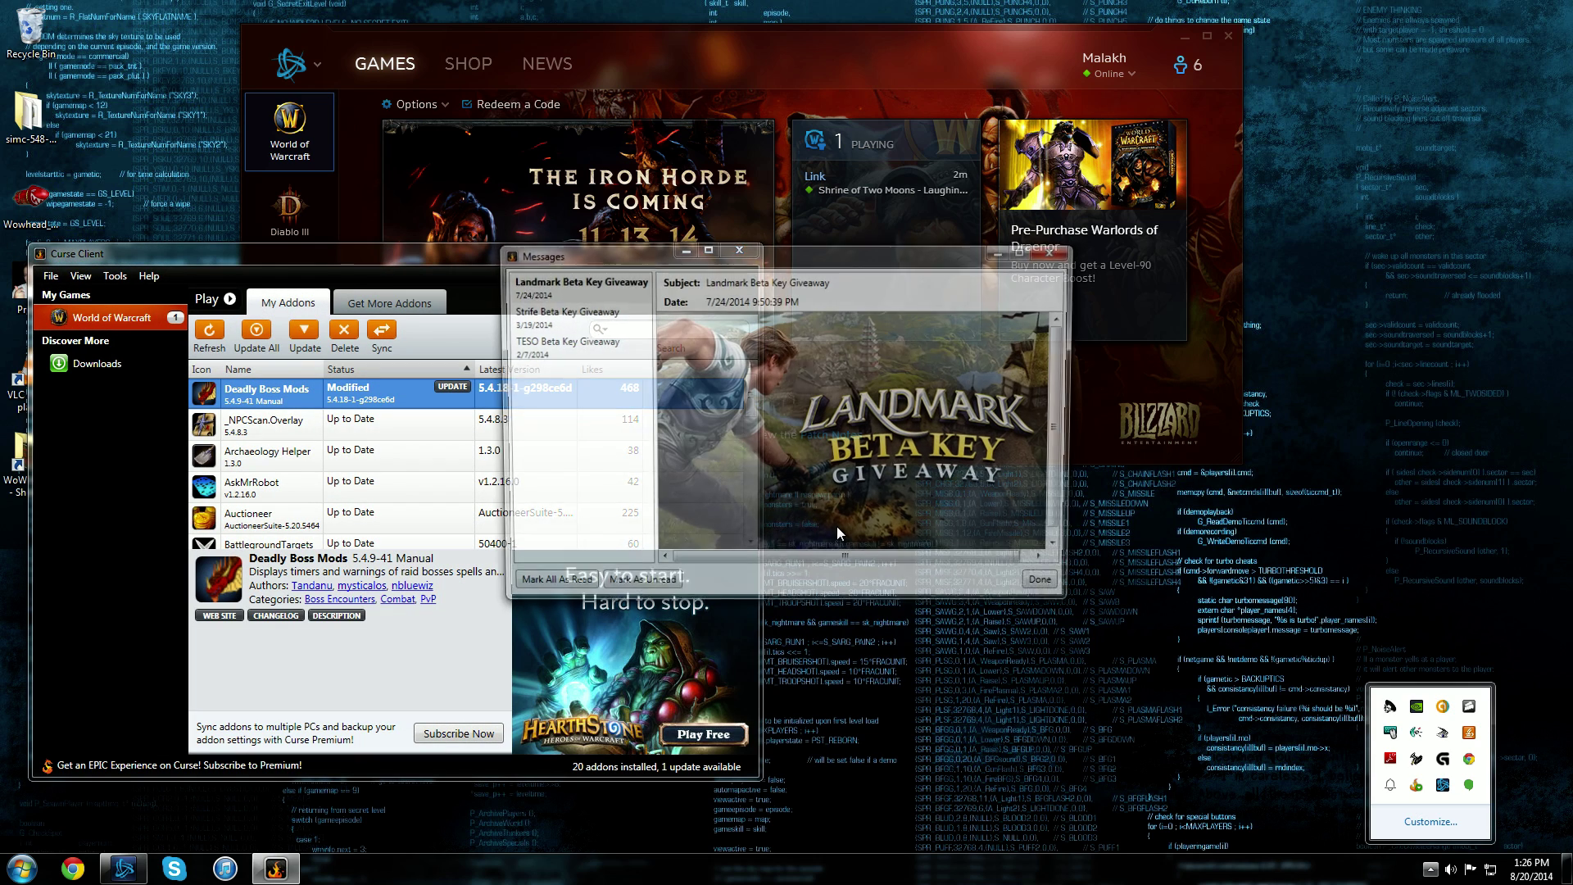
left_click(1039, 579)
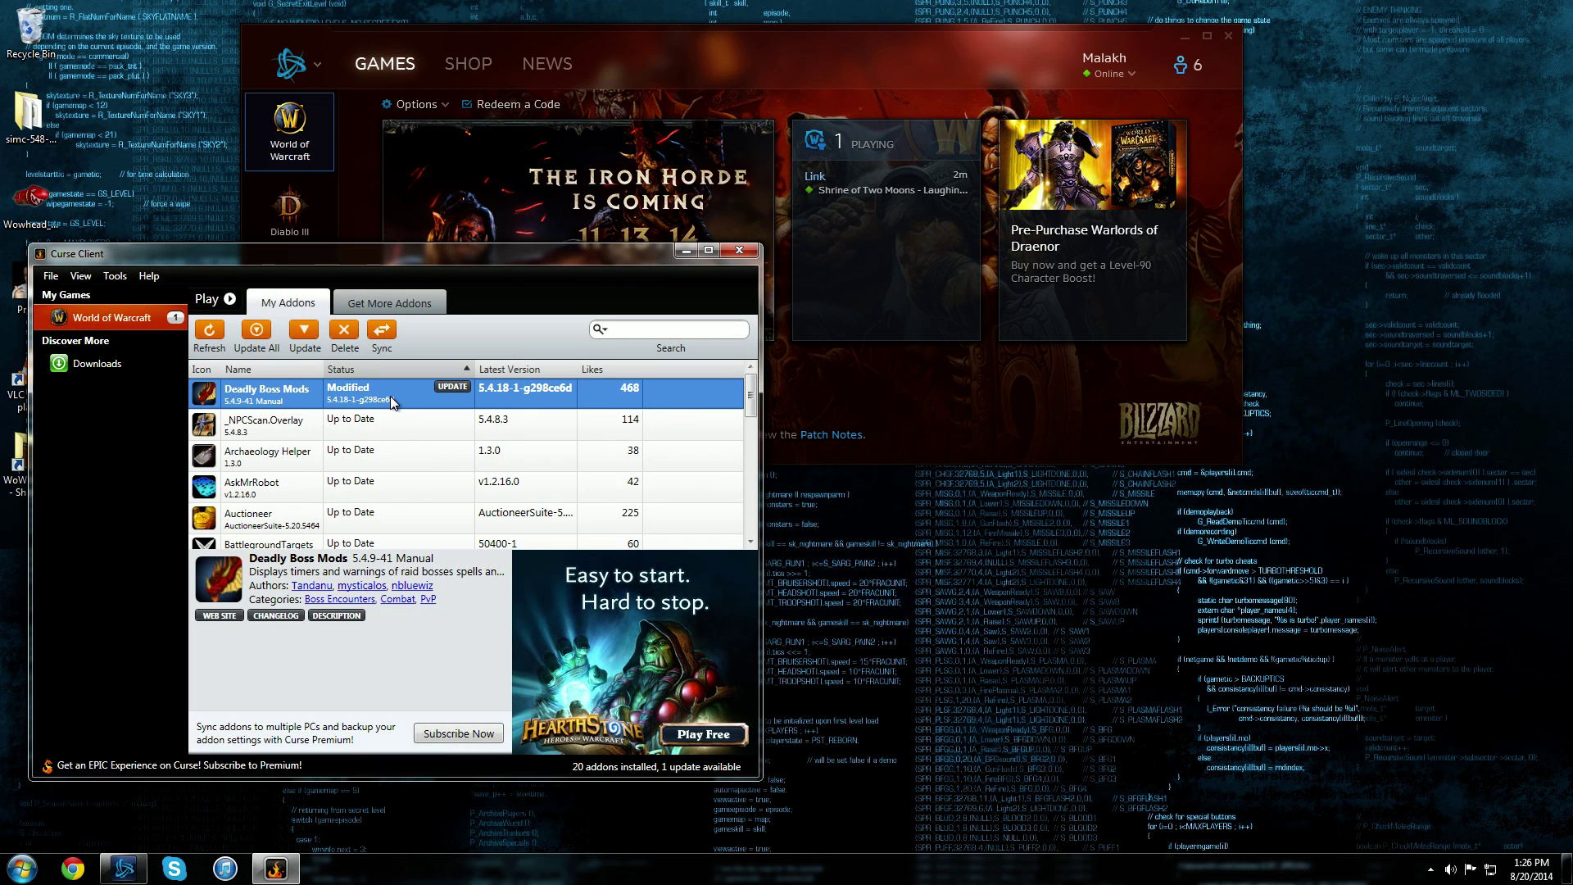
scroll(390, 396, "down", 5)
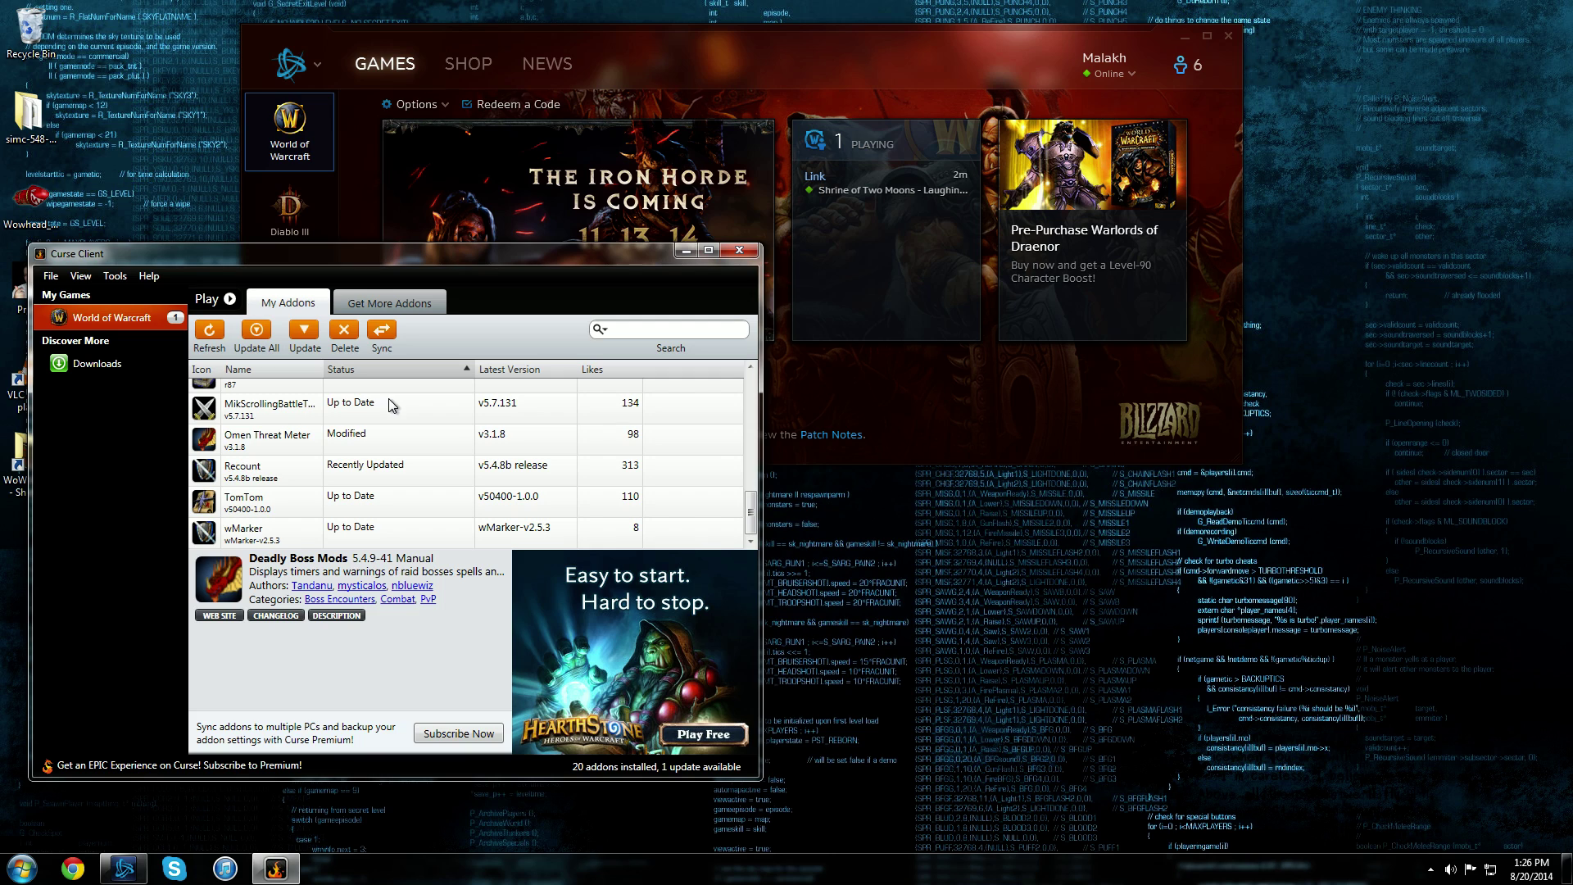
scroll(382, 425, "up", 5)
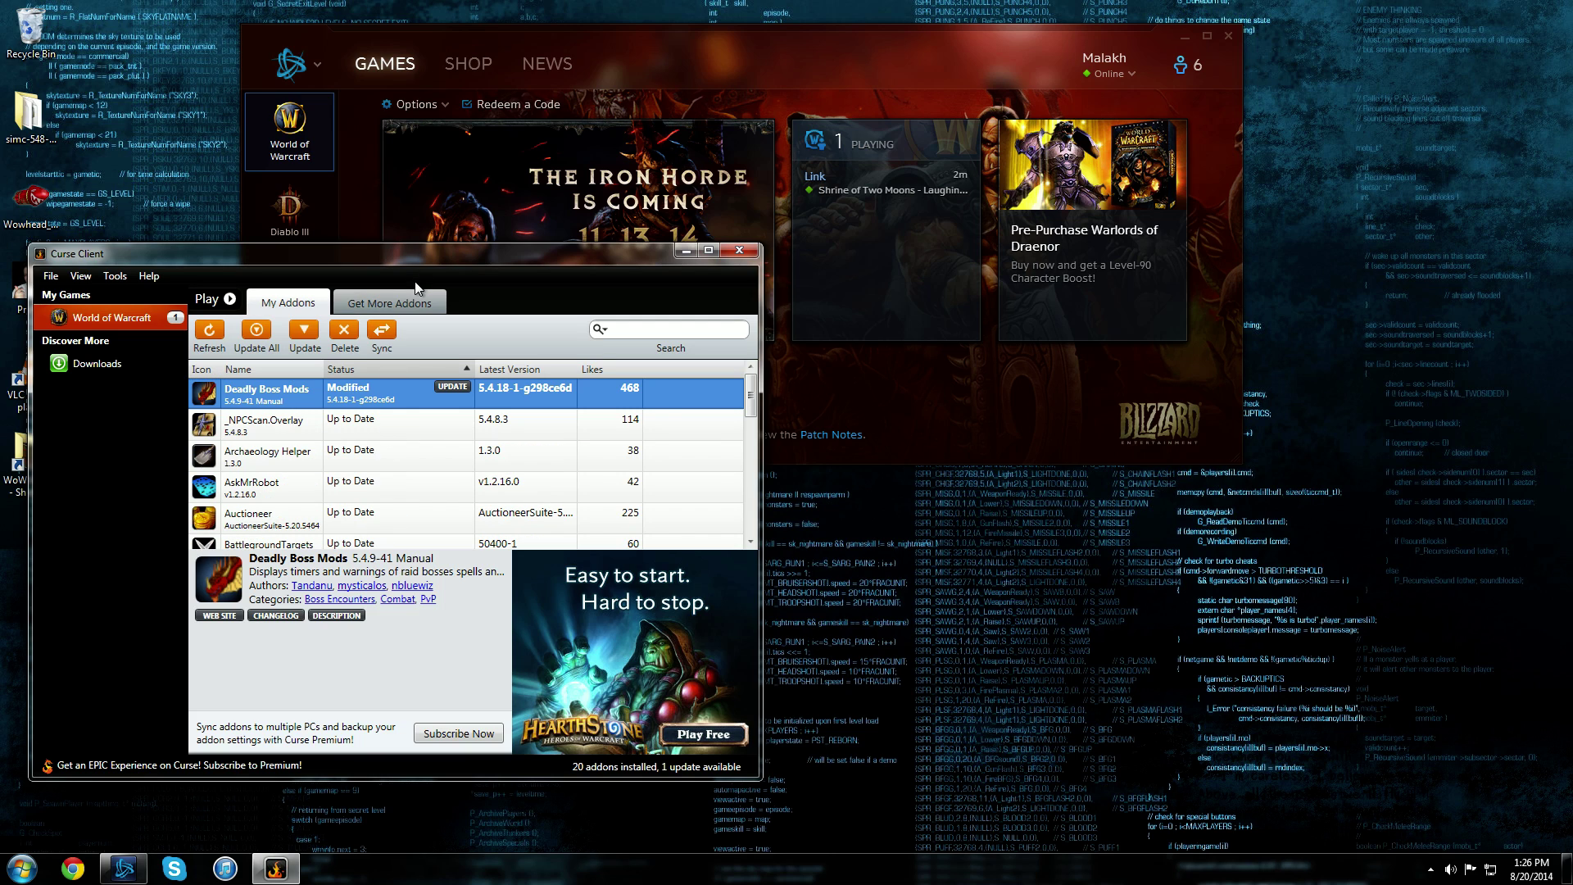
left_click(408, 302)
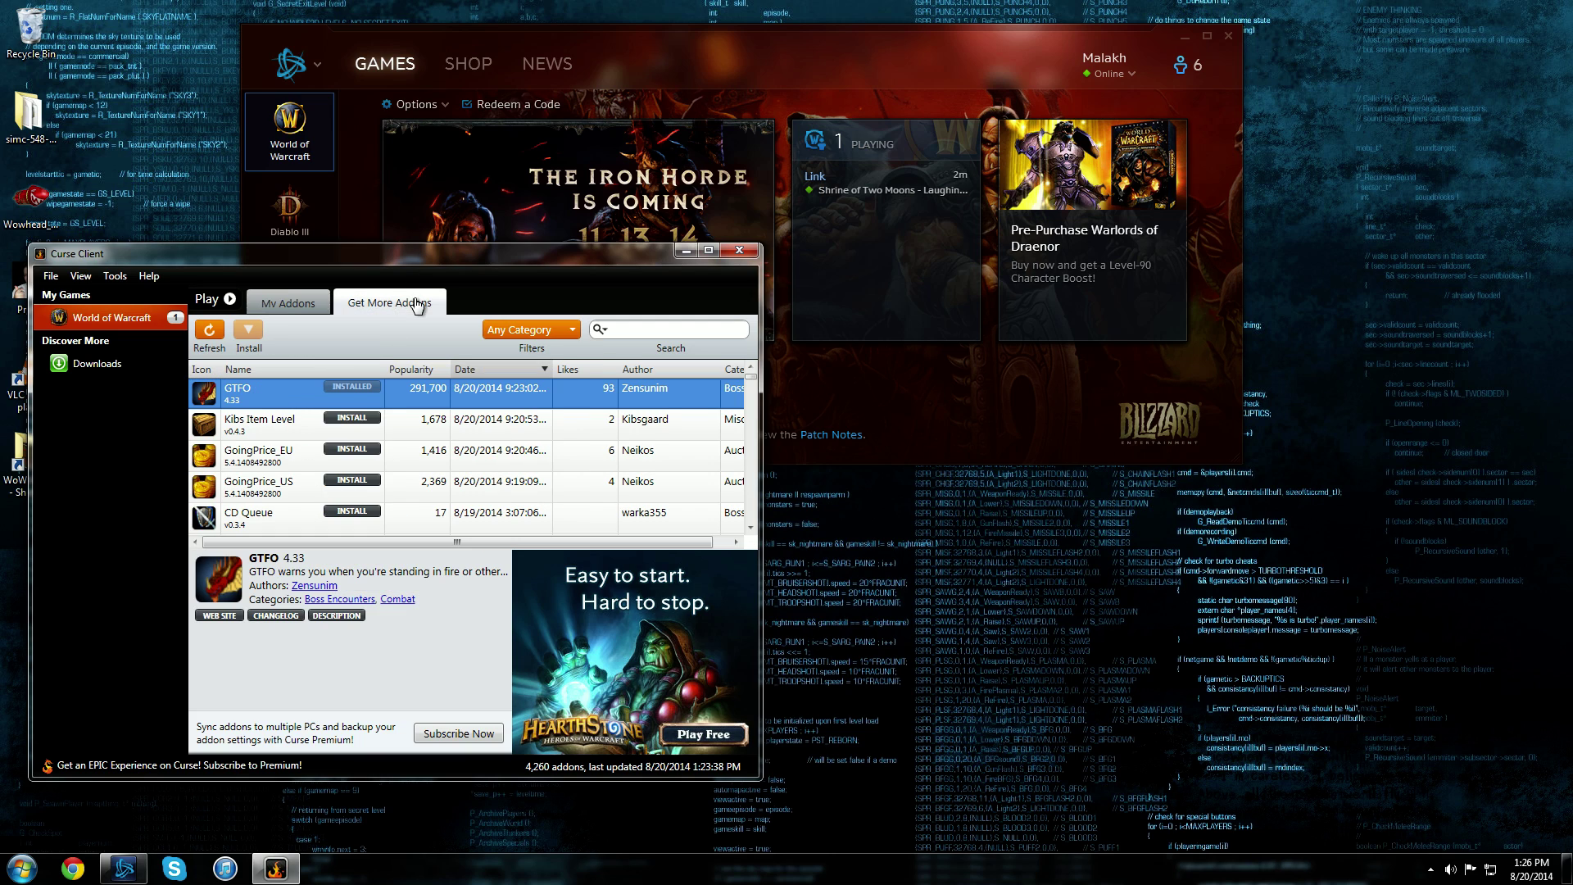
left_click(748, 252)
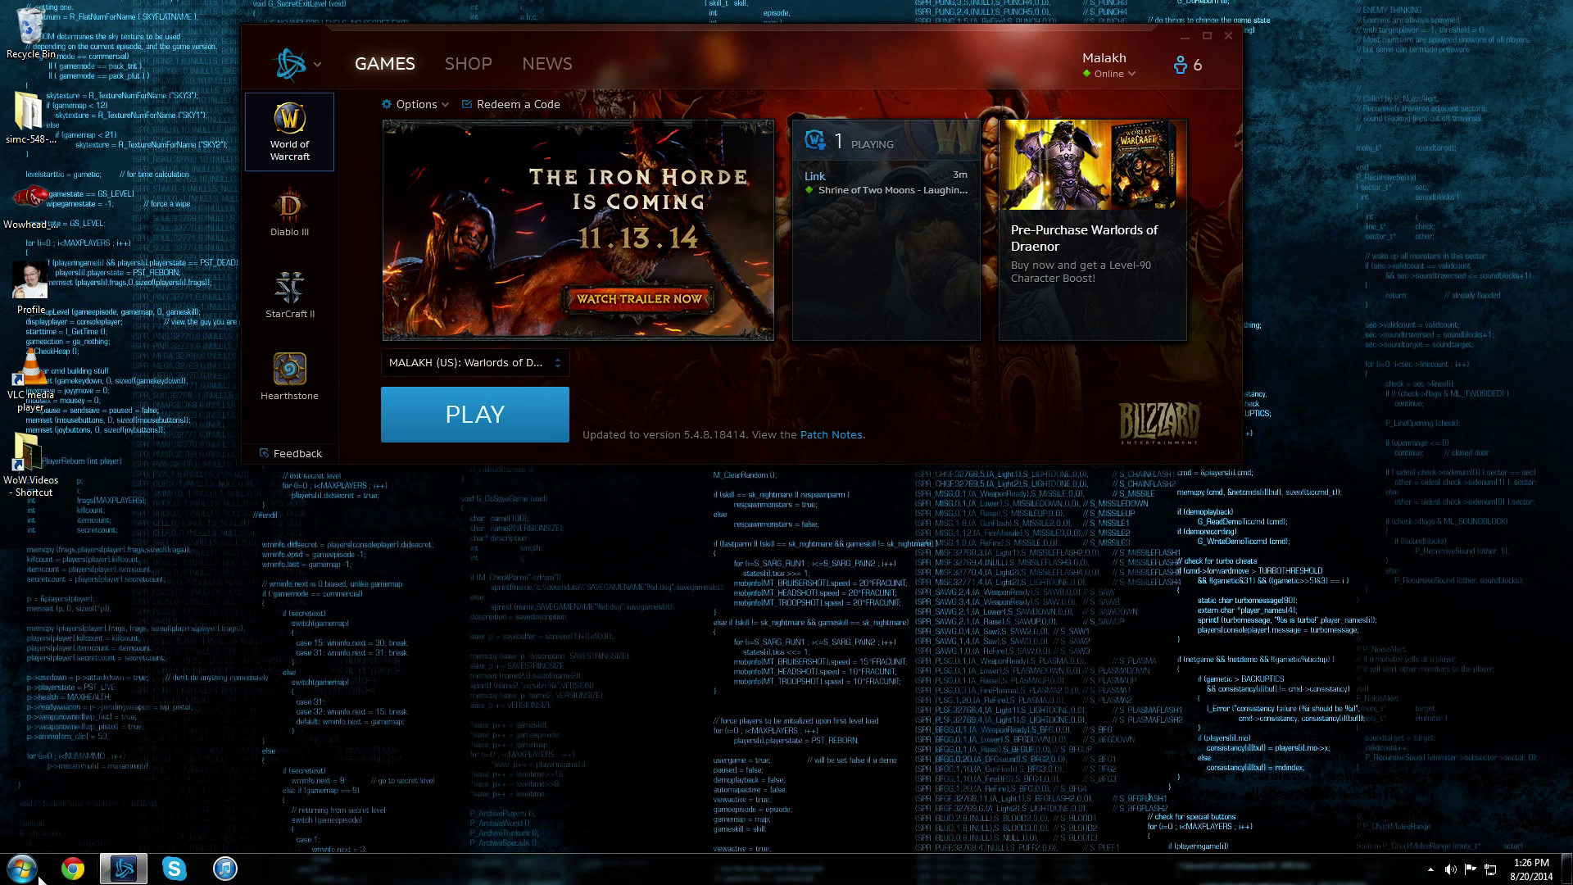
Step: Open Computer and browse into Main (C:) > Program Files (x86)
key("super")
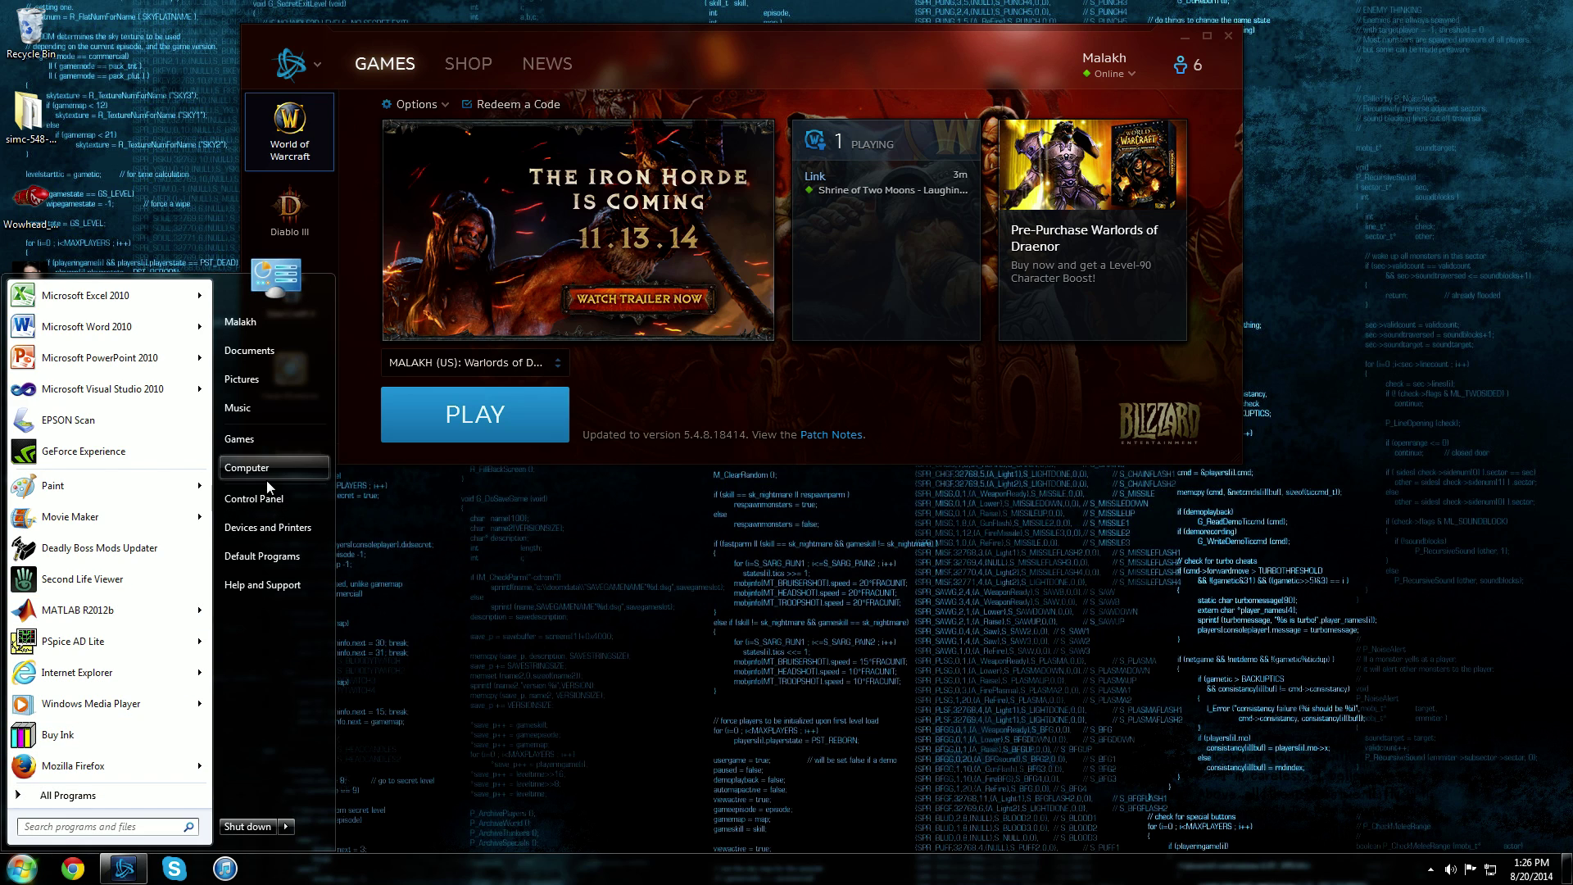
left_click(283, 466)
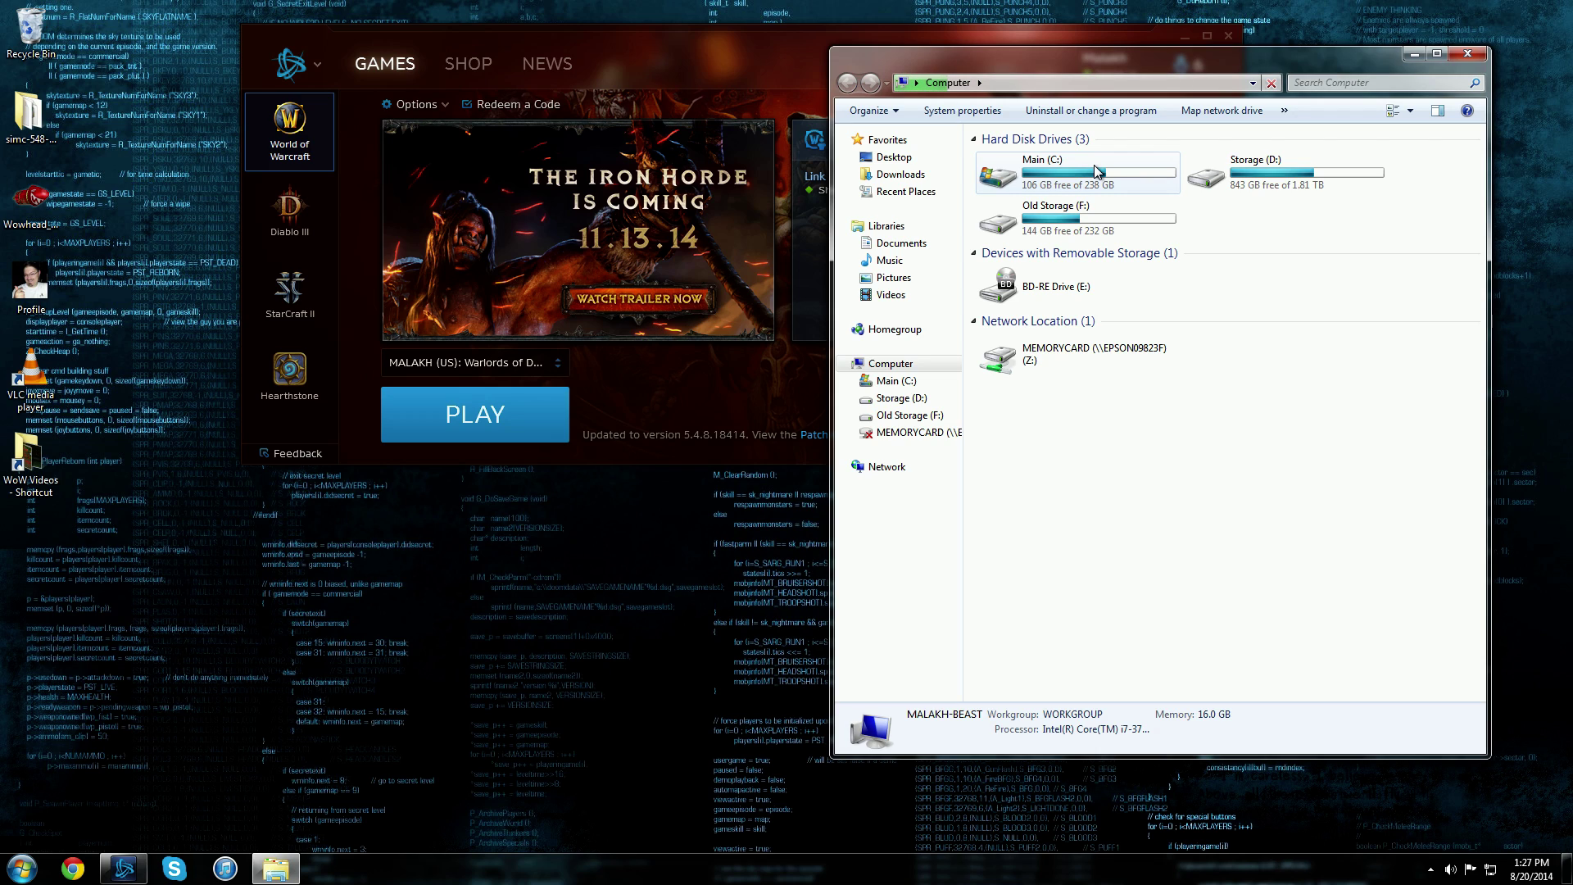
double_click(1093, 165)
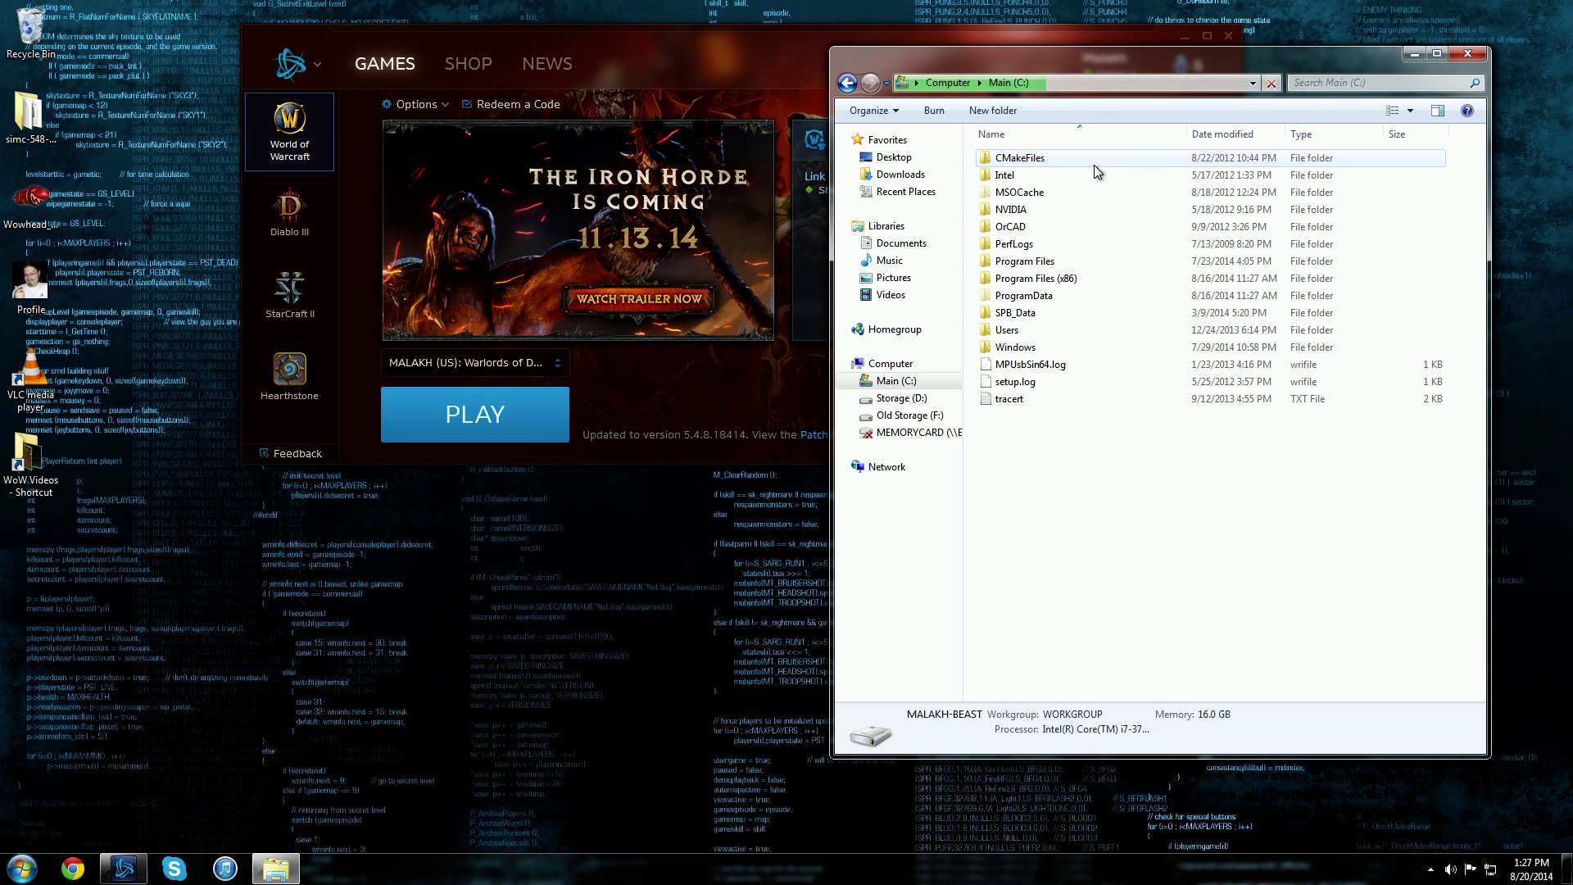
double_click(1089, 279)
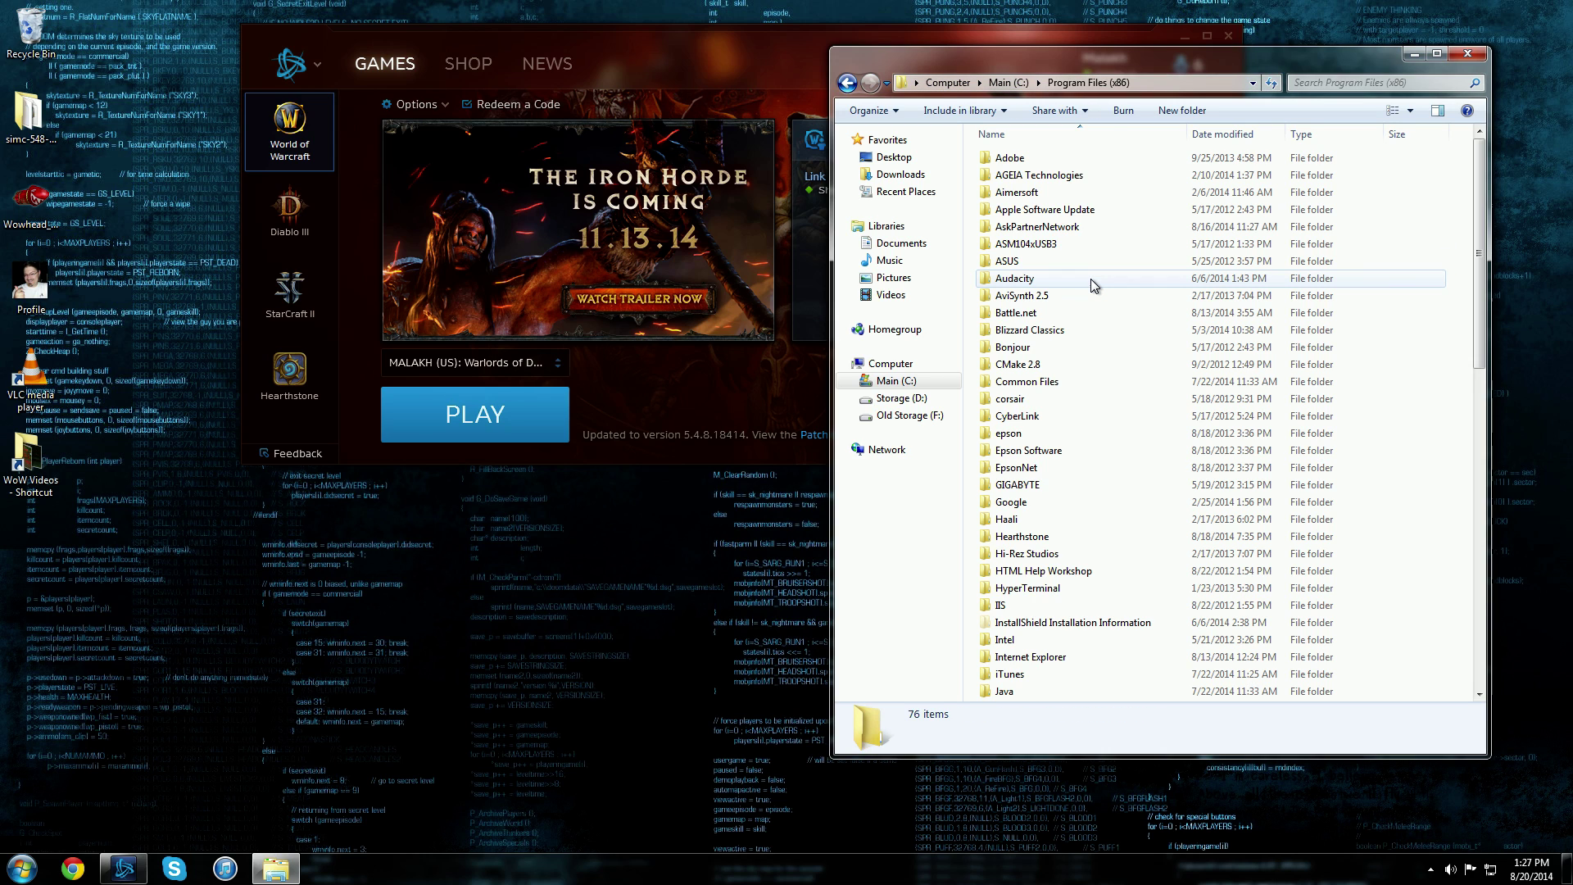
scroll(1172, 332, "down", 14)
scroll(1173, 333, "up", 1)
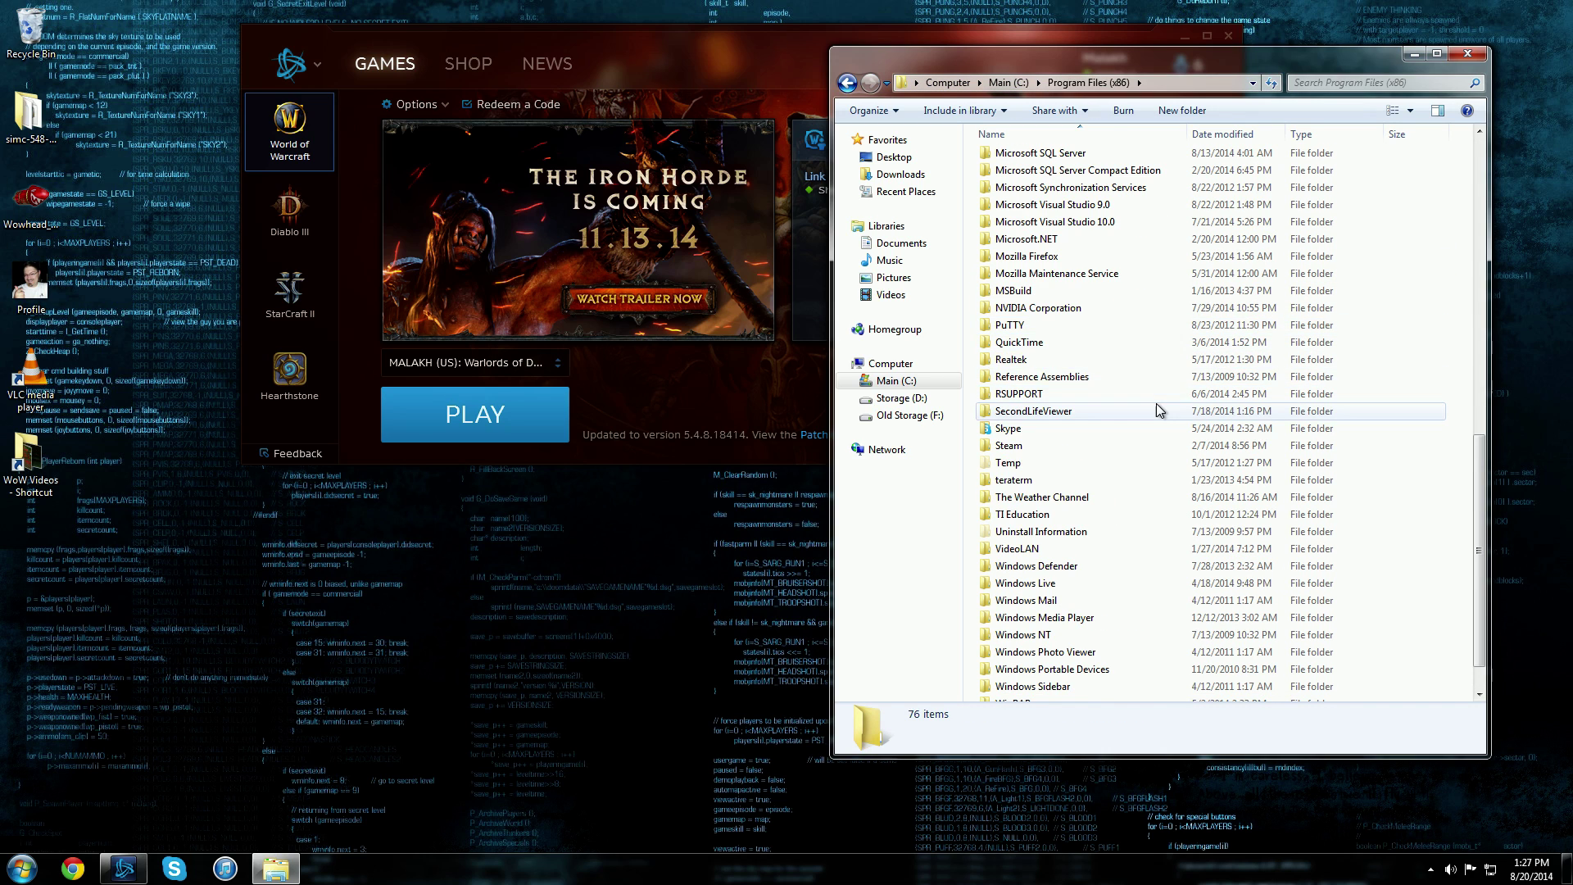
scroll(1057, 409, "down", 1)
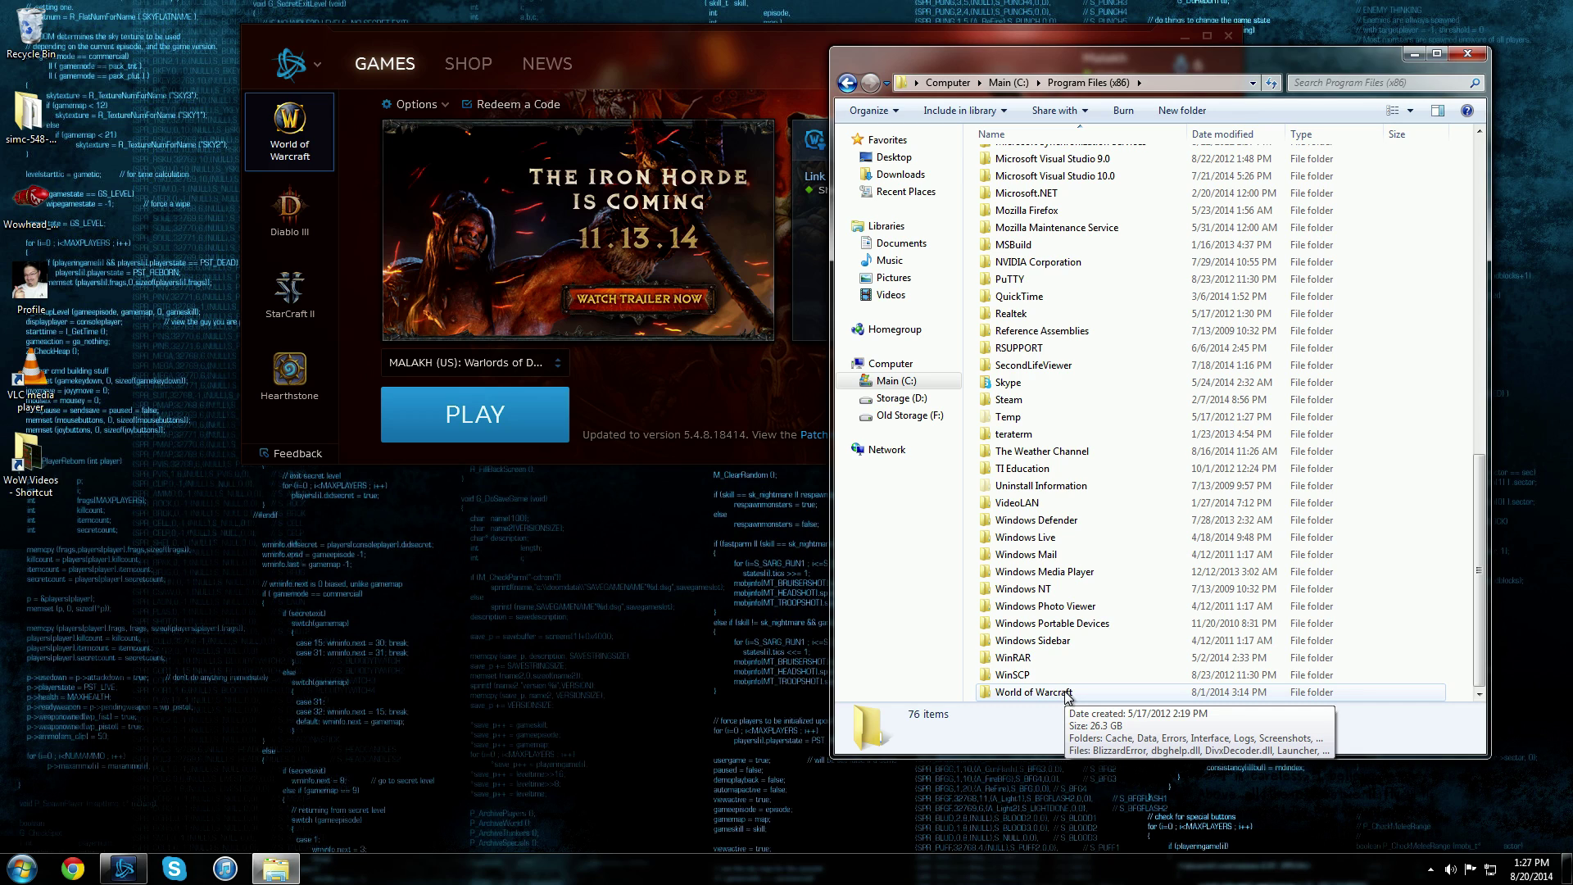
Step: Open World of Warcraft > Interface > AddOns and scroll through its 123 addon folders
double_click(1034, 692)
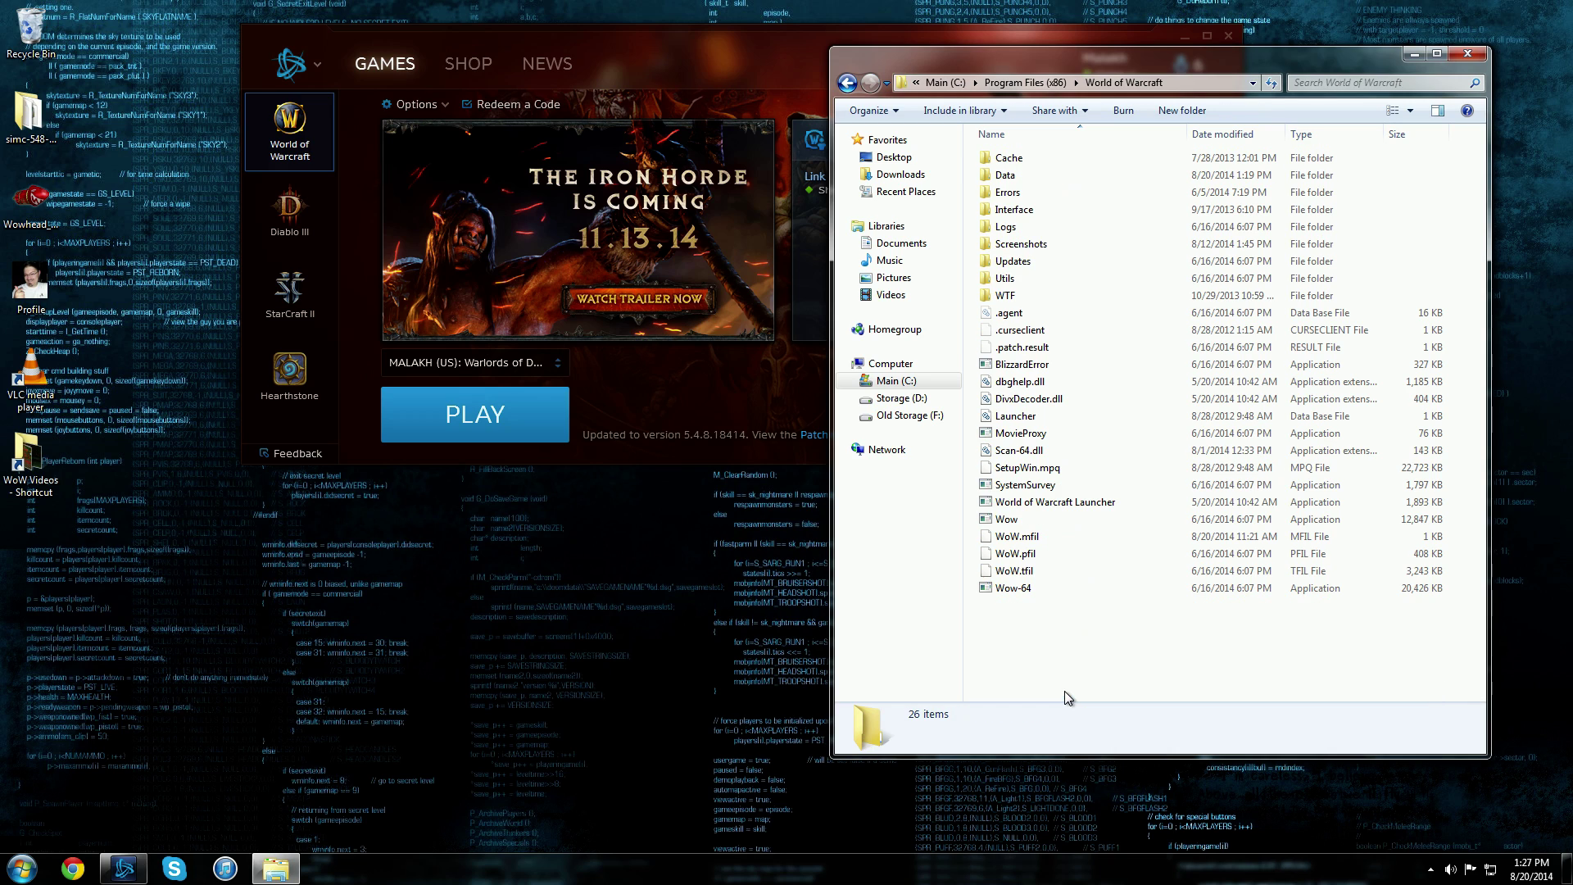
double_click(1020, 211)
double_click(1029, 159)
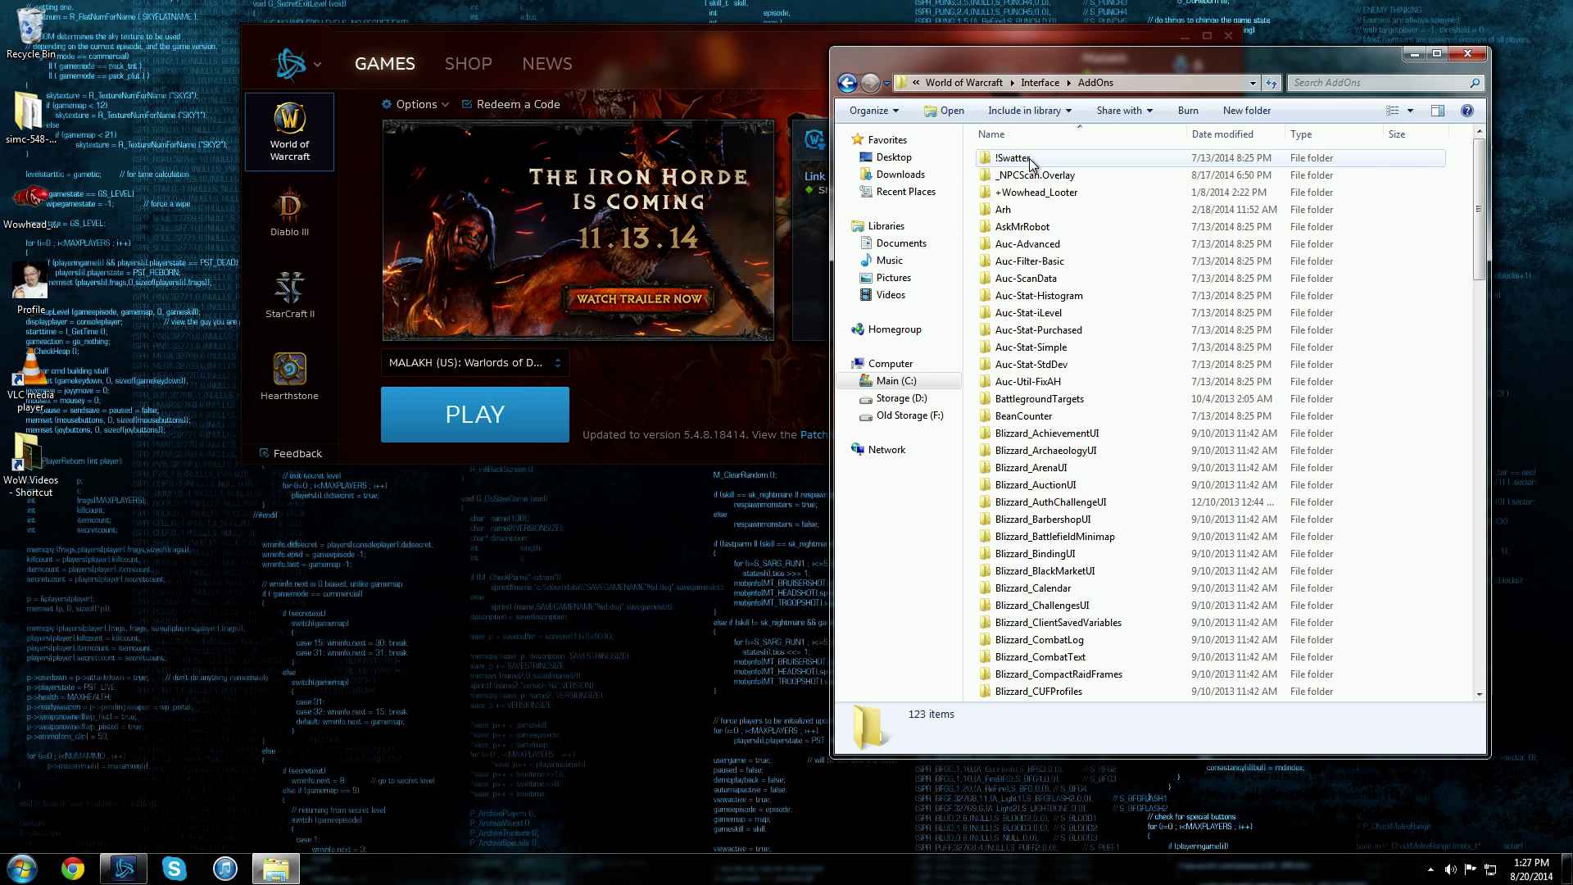
scroll(1155, 178, "down", 7)
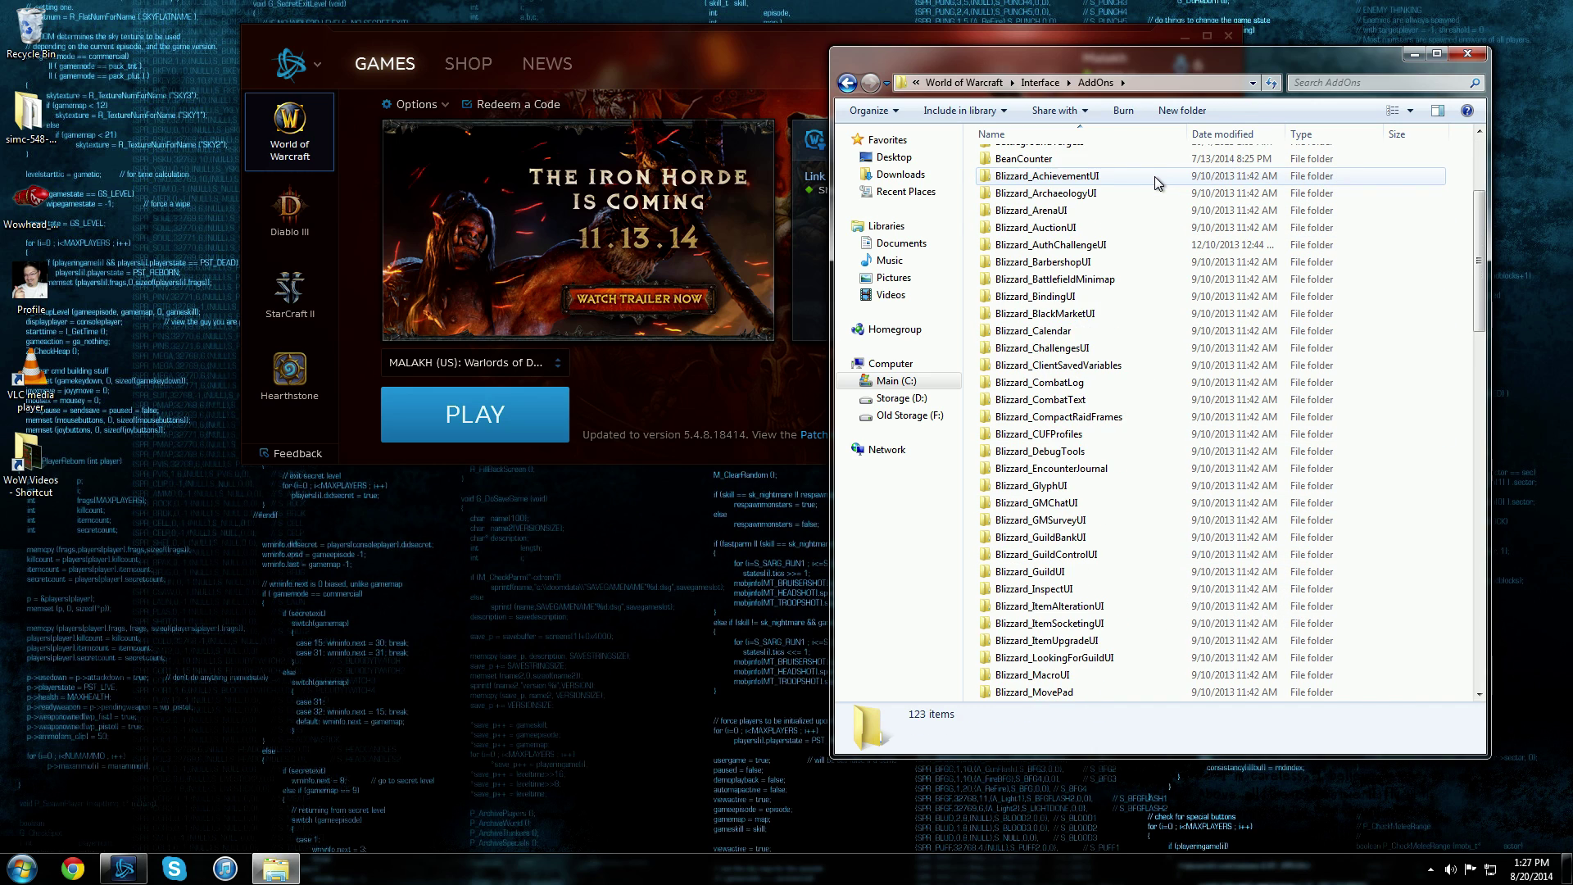
scroll(1153, 175, "down", 20)
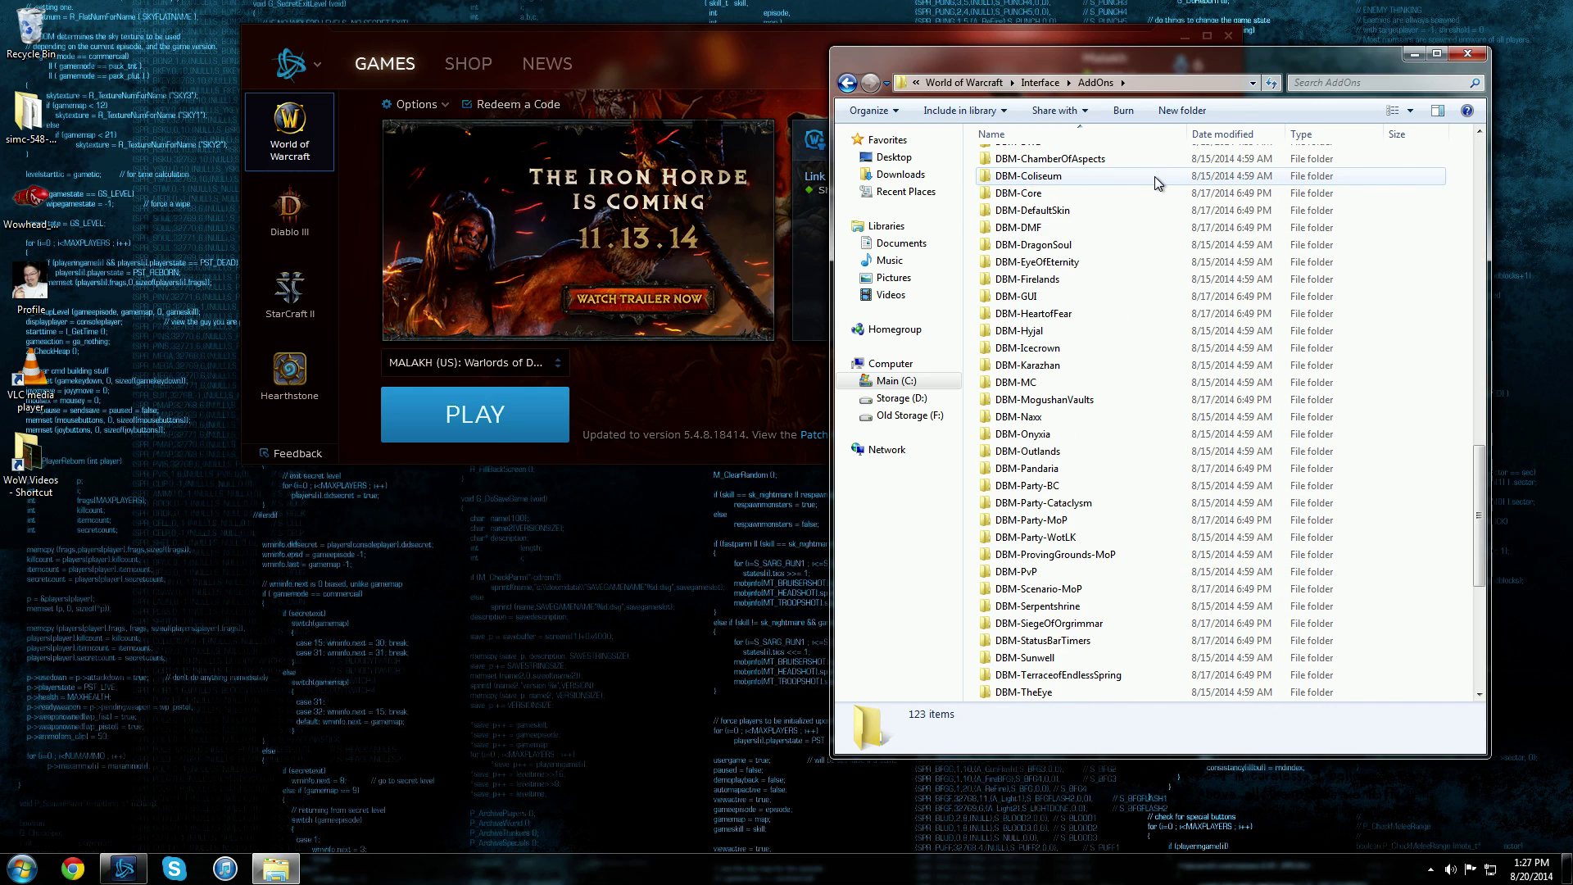
scroll(1151, 435, "up", 14)
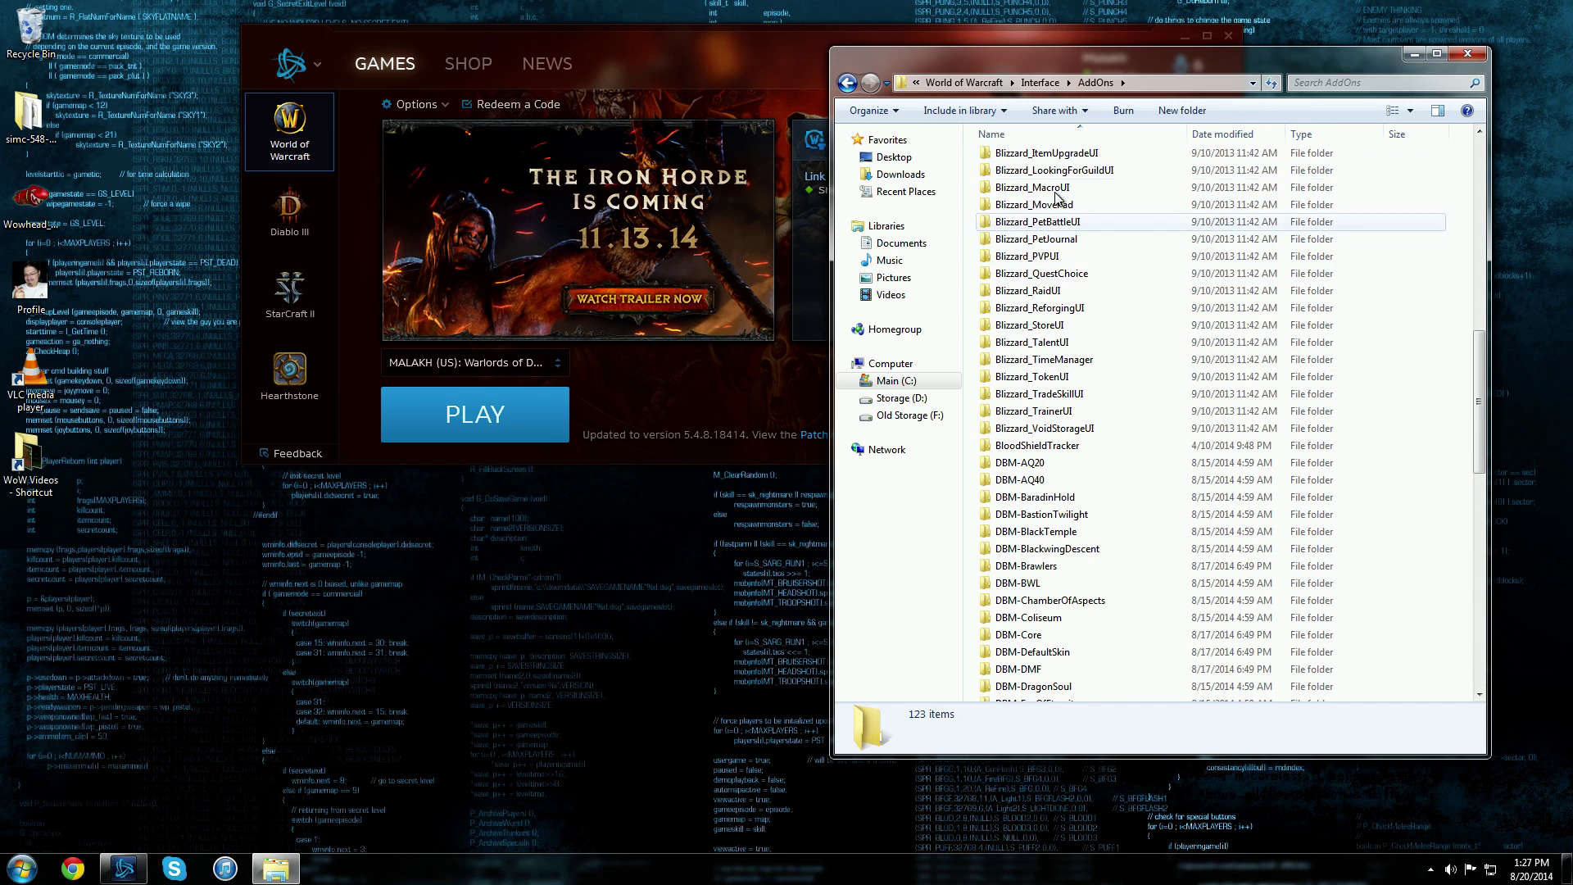
scroll(1229, 369, "down", 6)
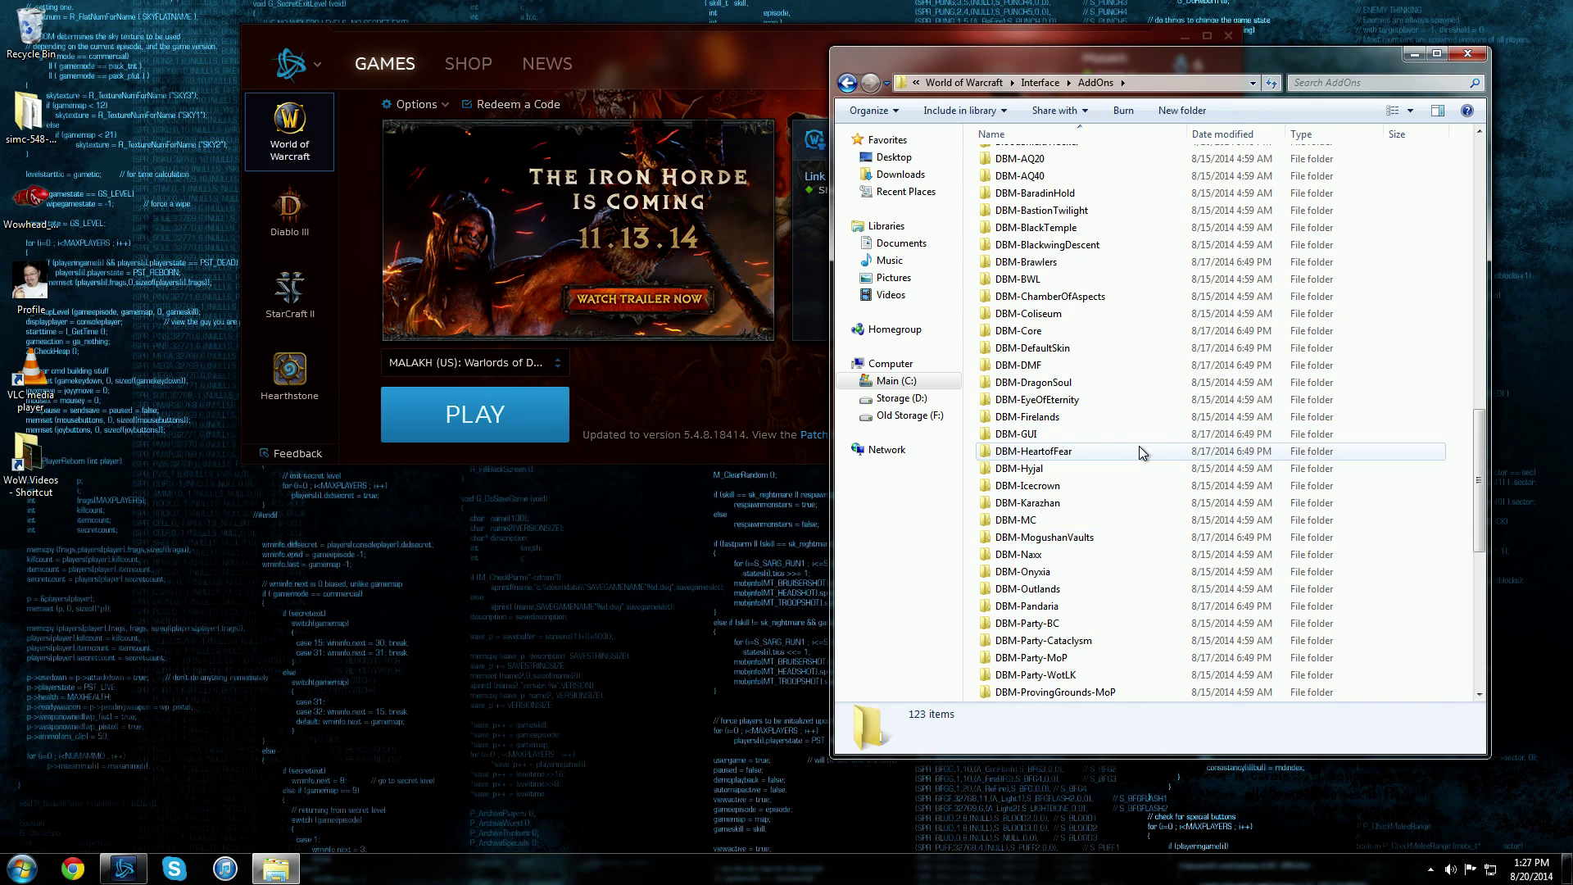
scroll(1155, 525, "down", 10)
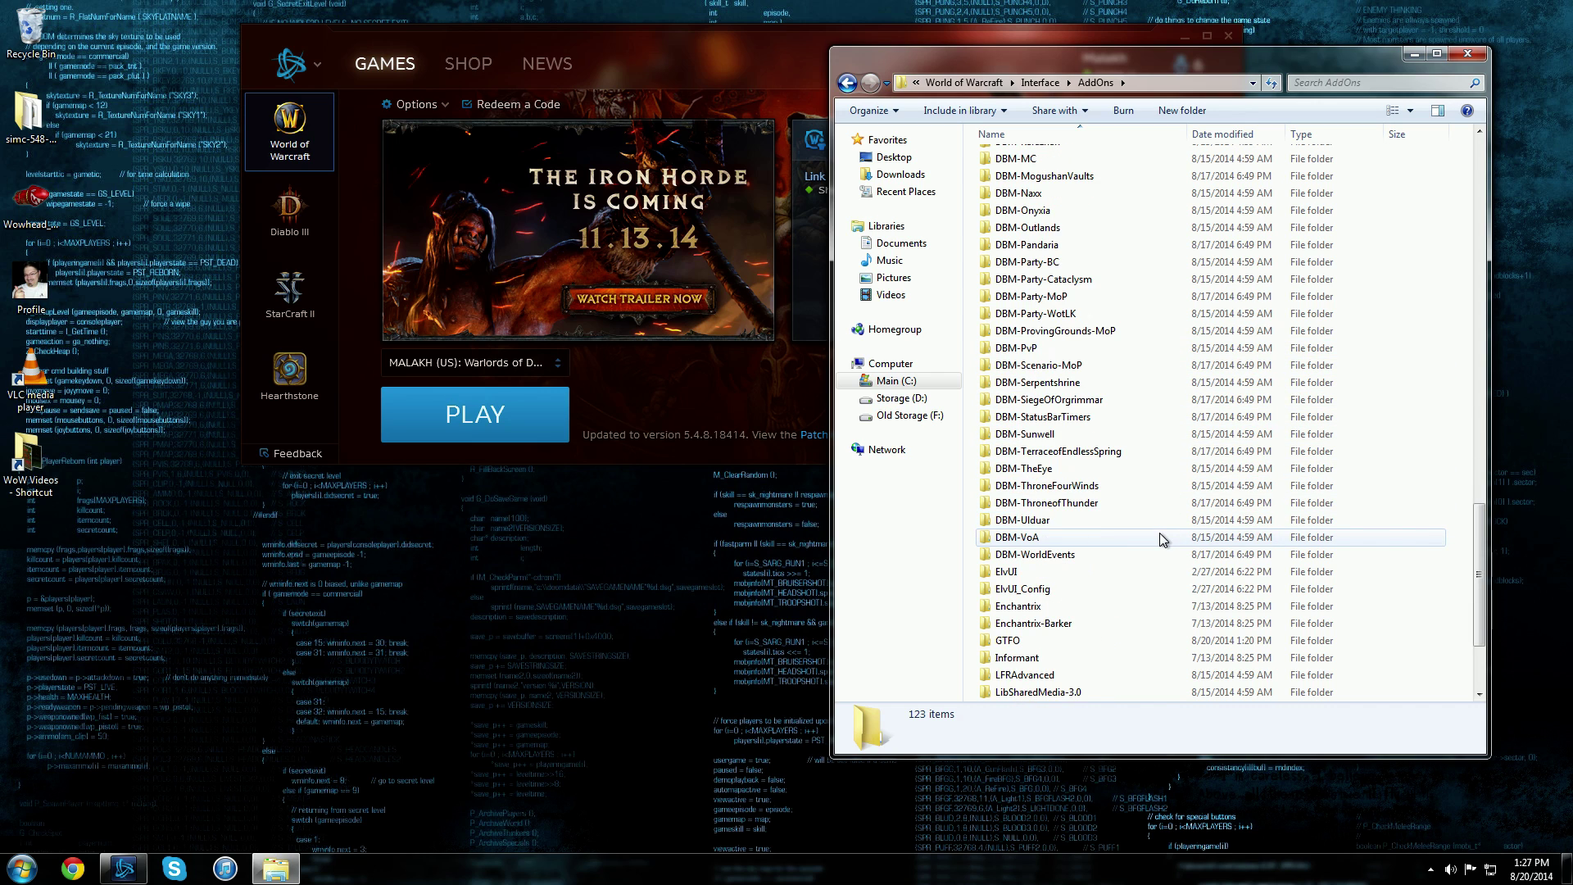
scroll(1142, 565, "up", 20)
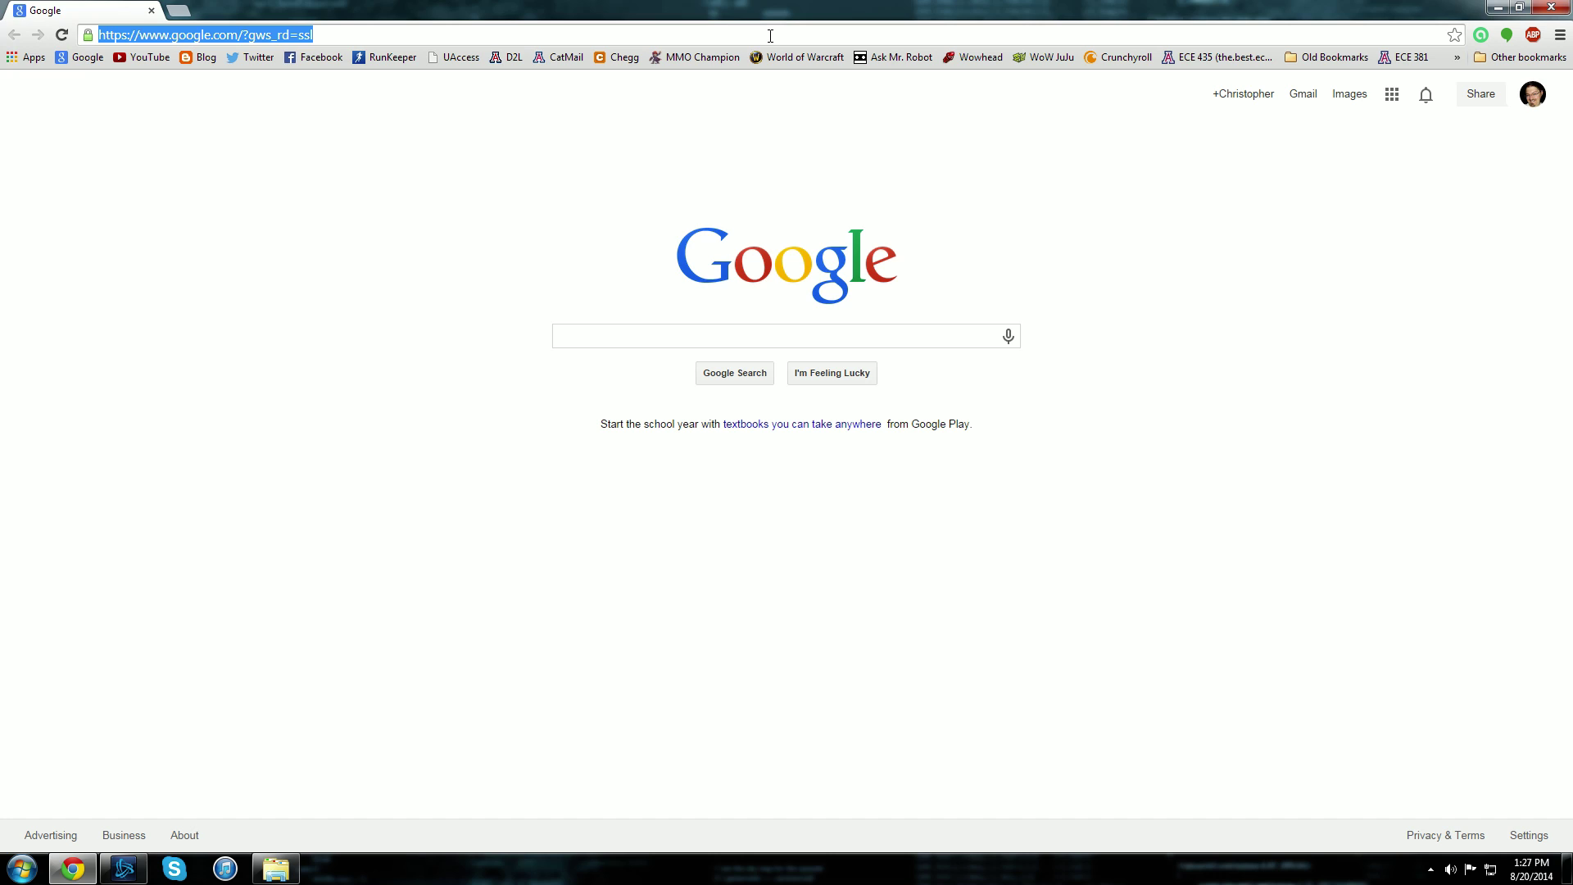
Step: Search Google for 'Elvui' and open the tukui.org ElvUI result
type("Elvui")
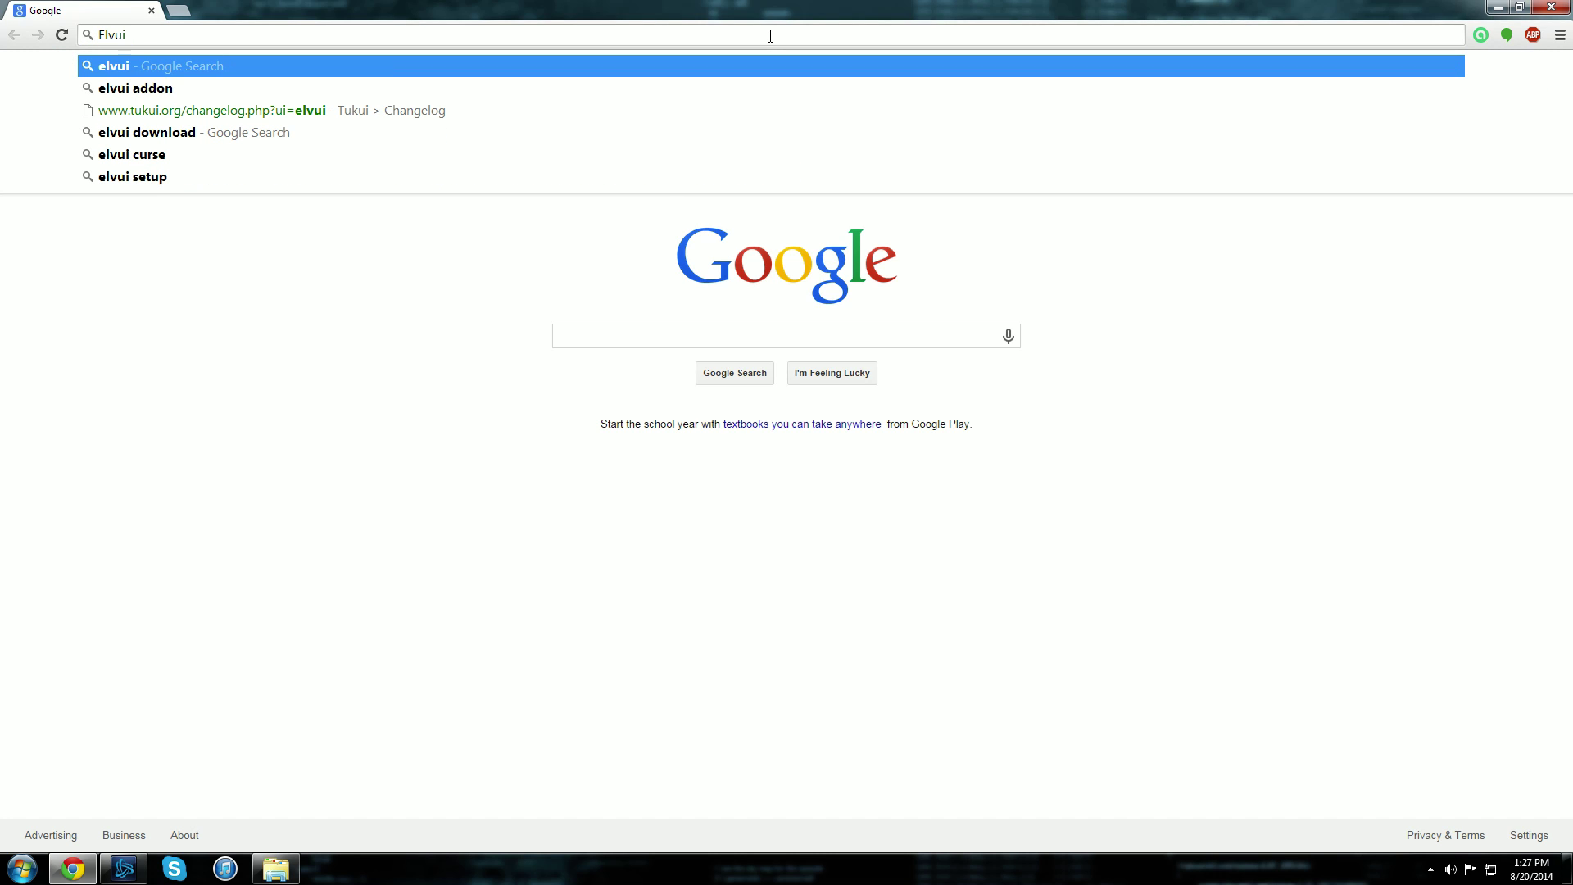
key("Return")
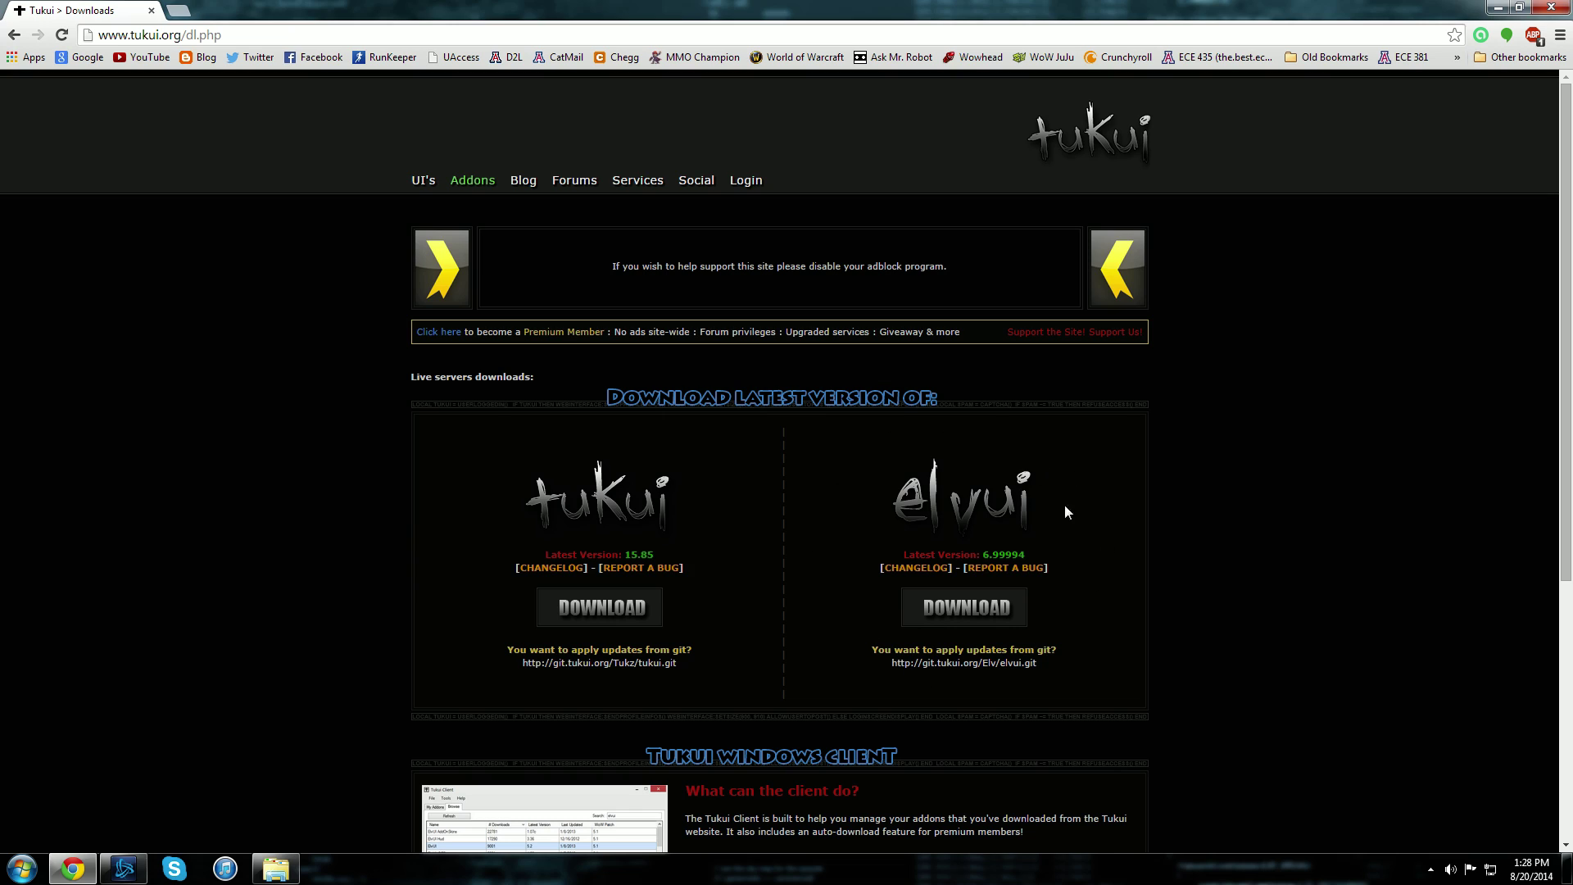
left_click(900, 567)
Step: Return to the Tukui downloads page and download ElvUI 6.99994
scroll(668, 465, "down", 3)
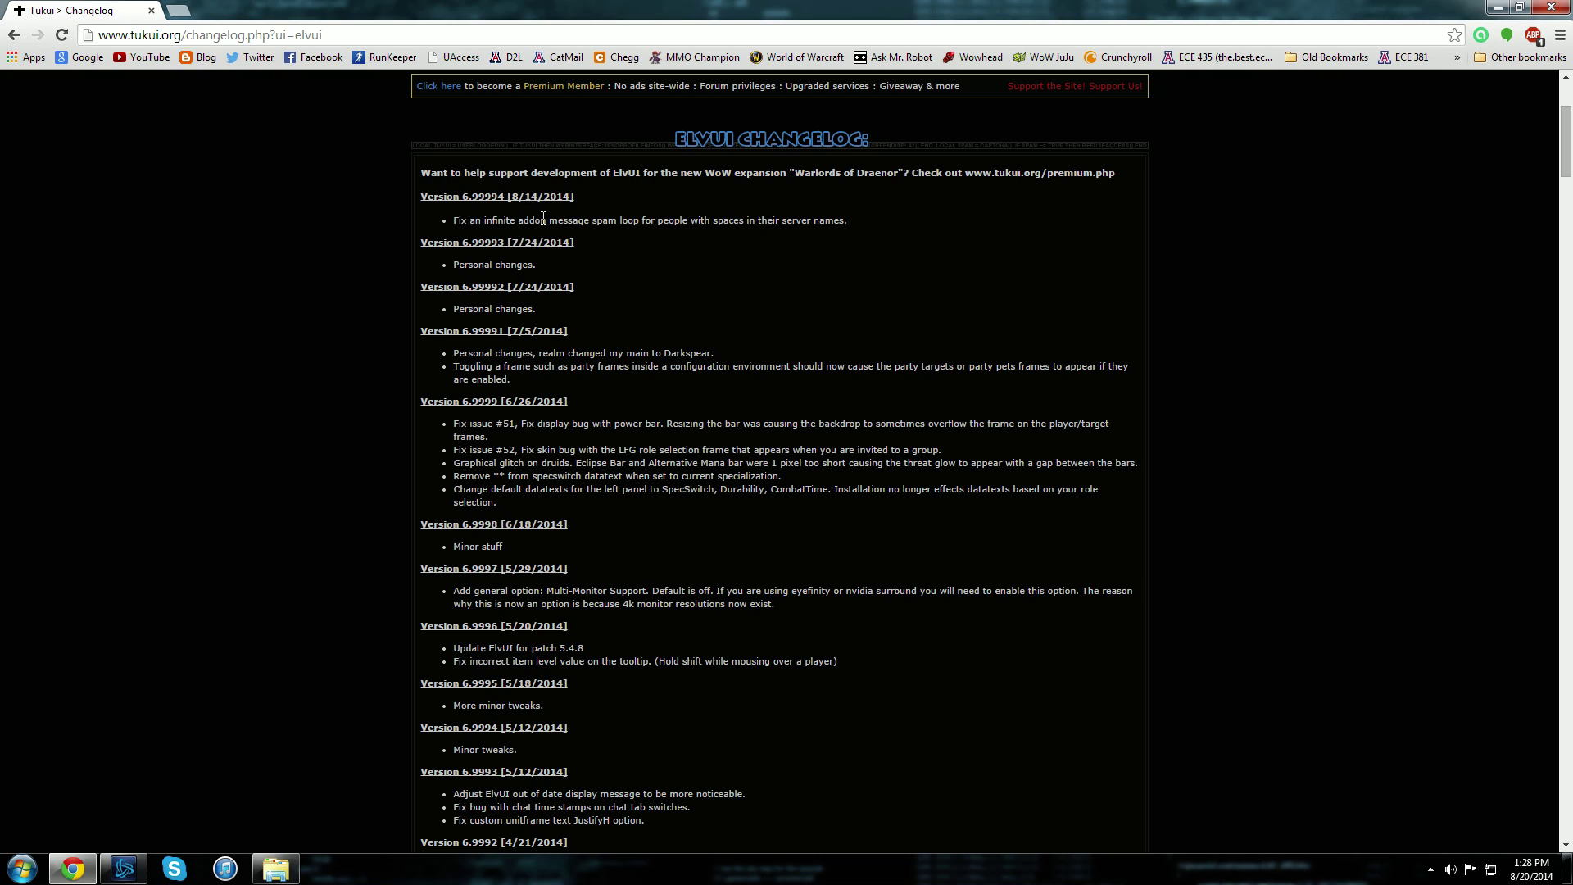
key("alt+Left")
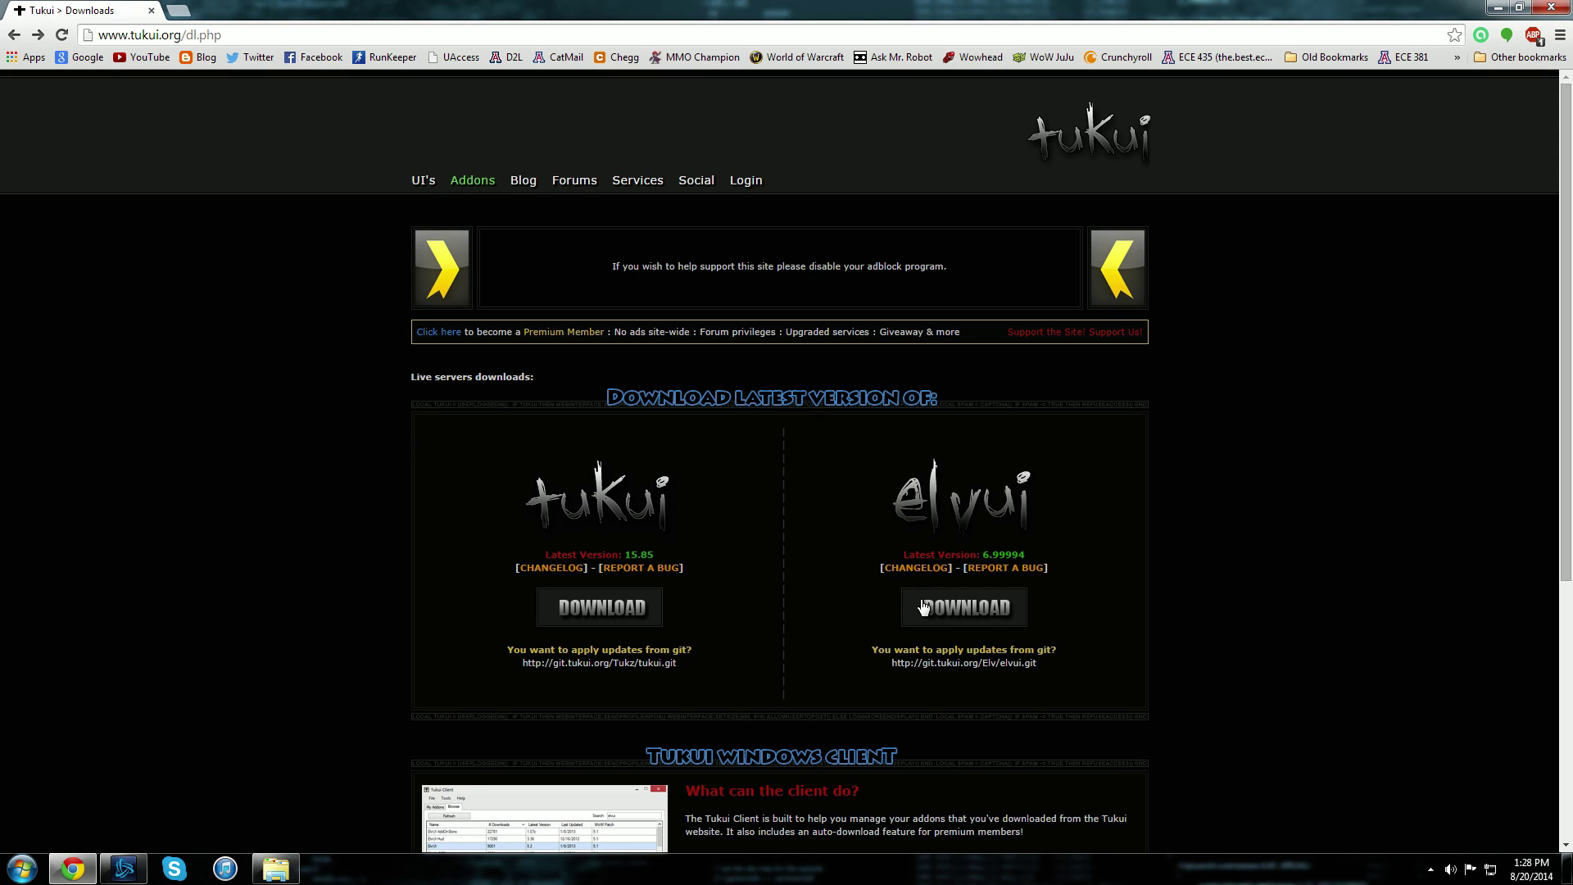
left_click(965, 606)
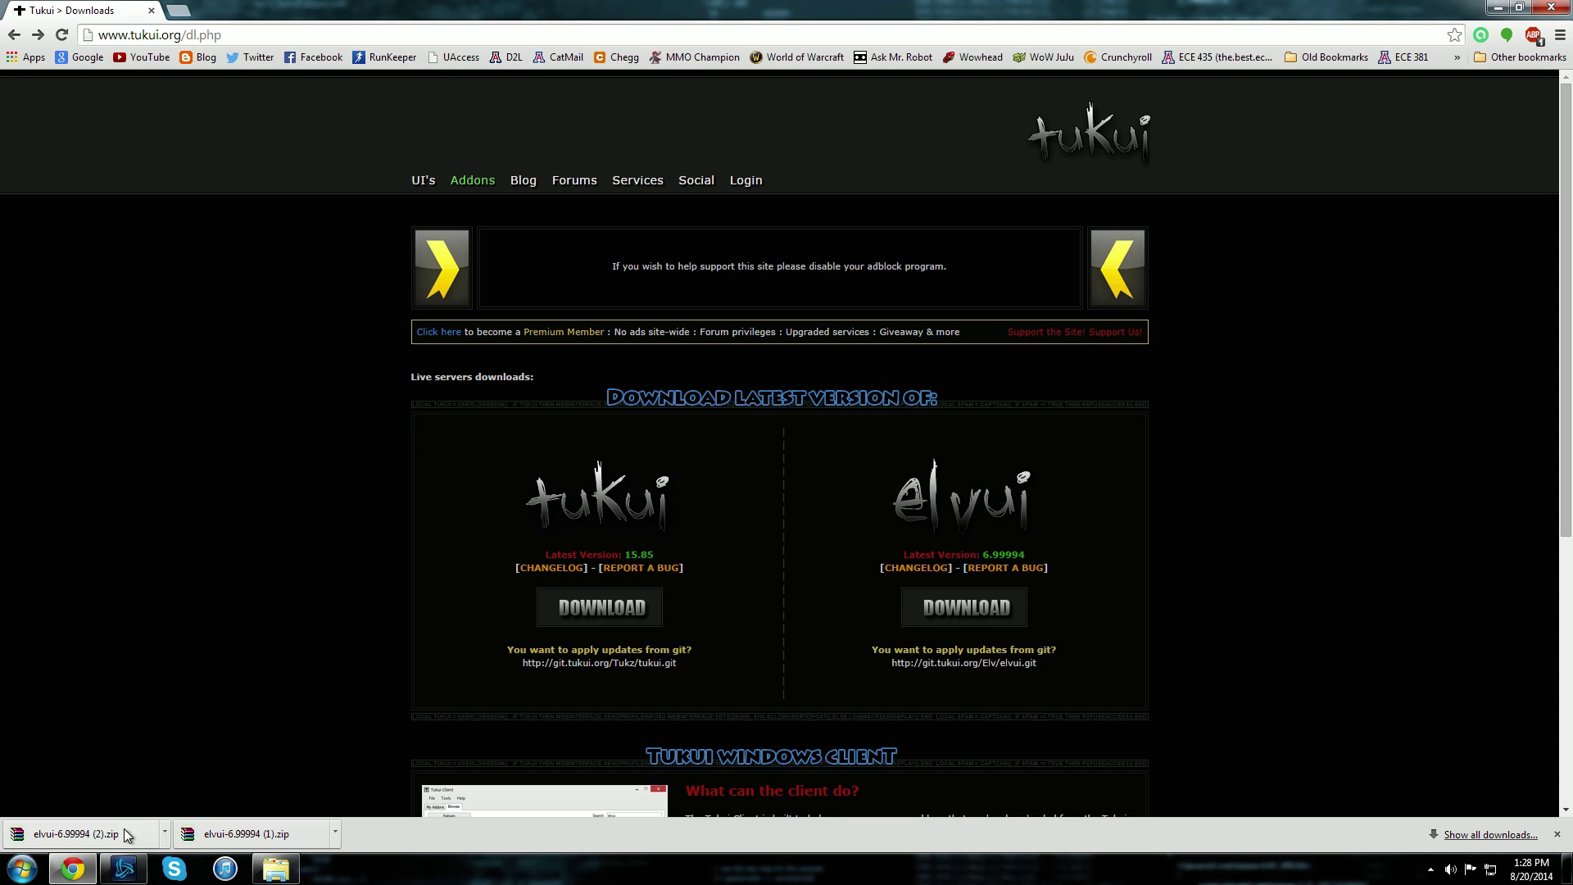
Step: Open elvui-6.99994 (1).zip in WinRAR, dismissing the license reminder
left_click(203, 836)
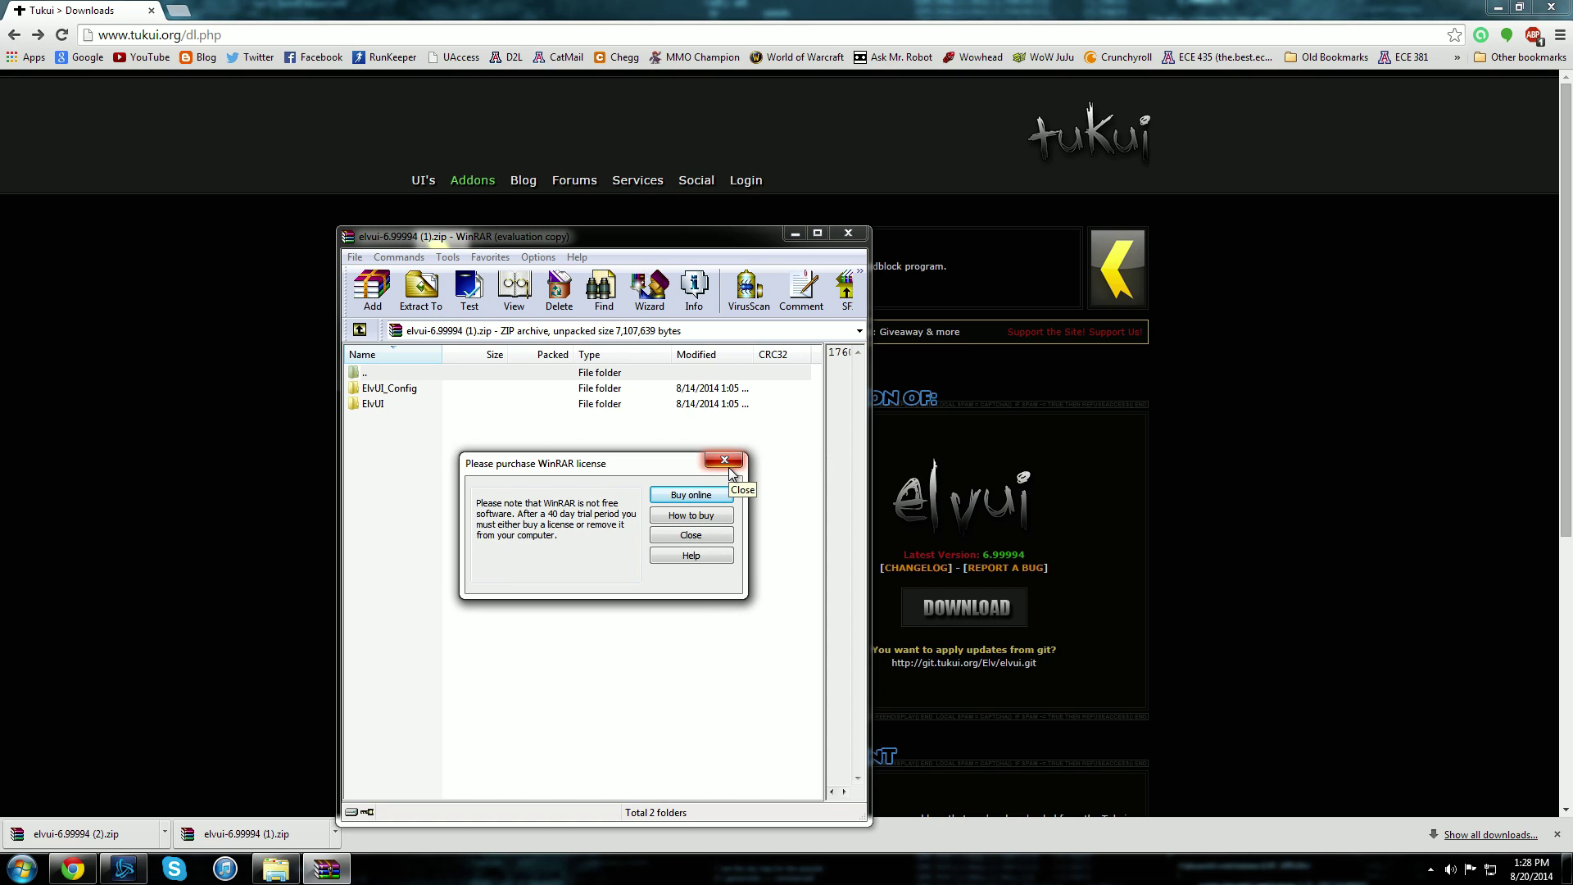
left_click(729, 465)
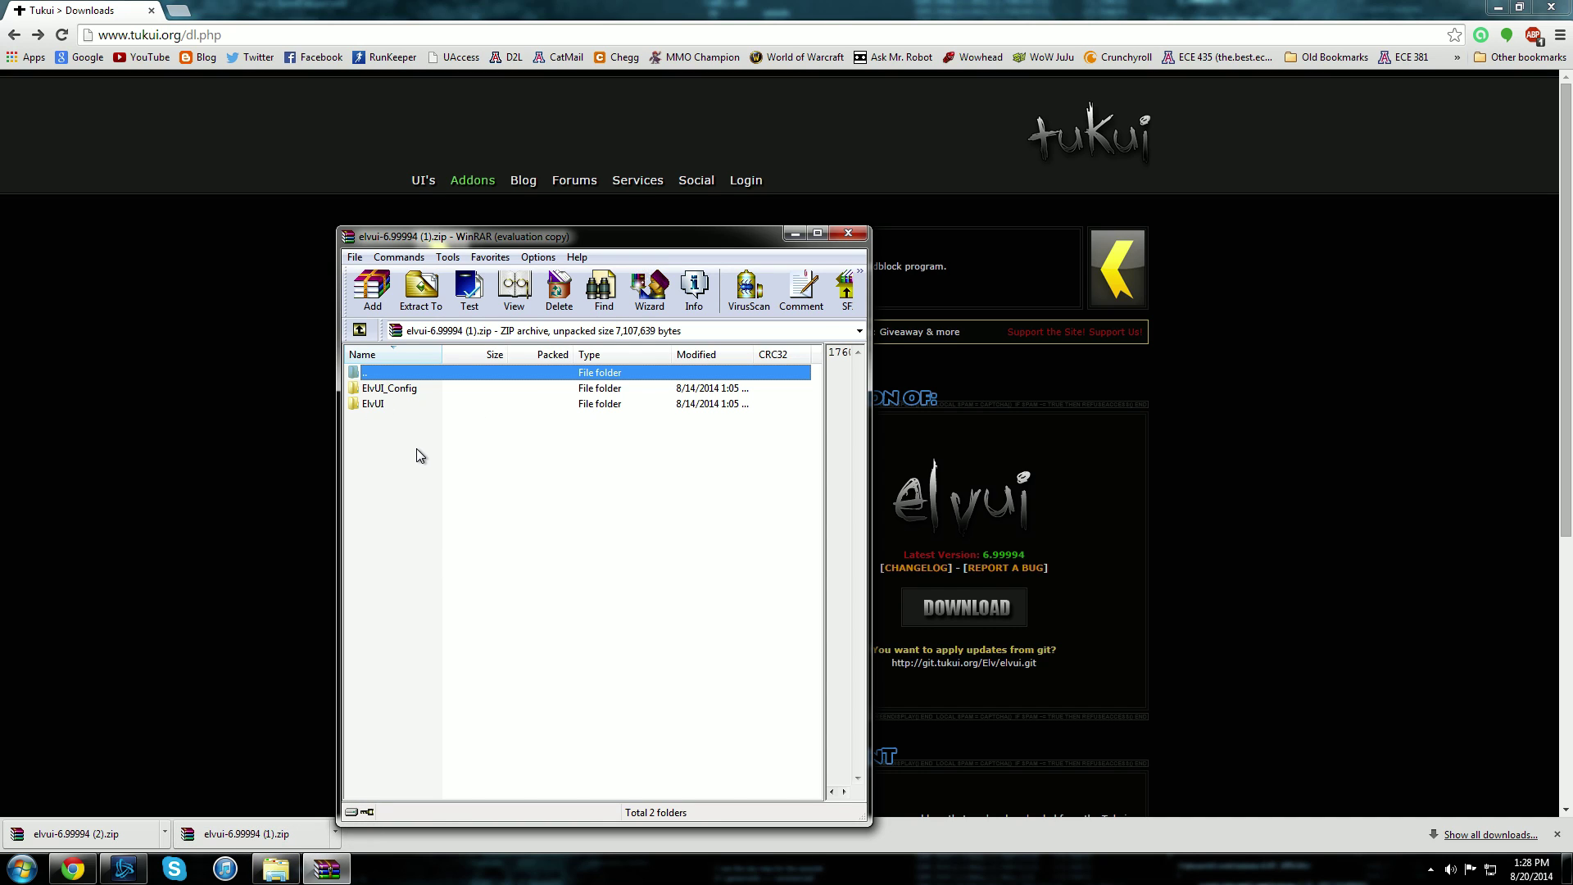
mouse_move(249, 844)
Step: Drag the ElvUI and ElvUI_Config folders from WinRAR into the AddOns window
left_click(276, 869)
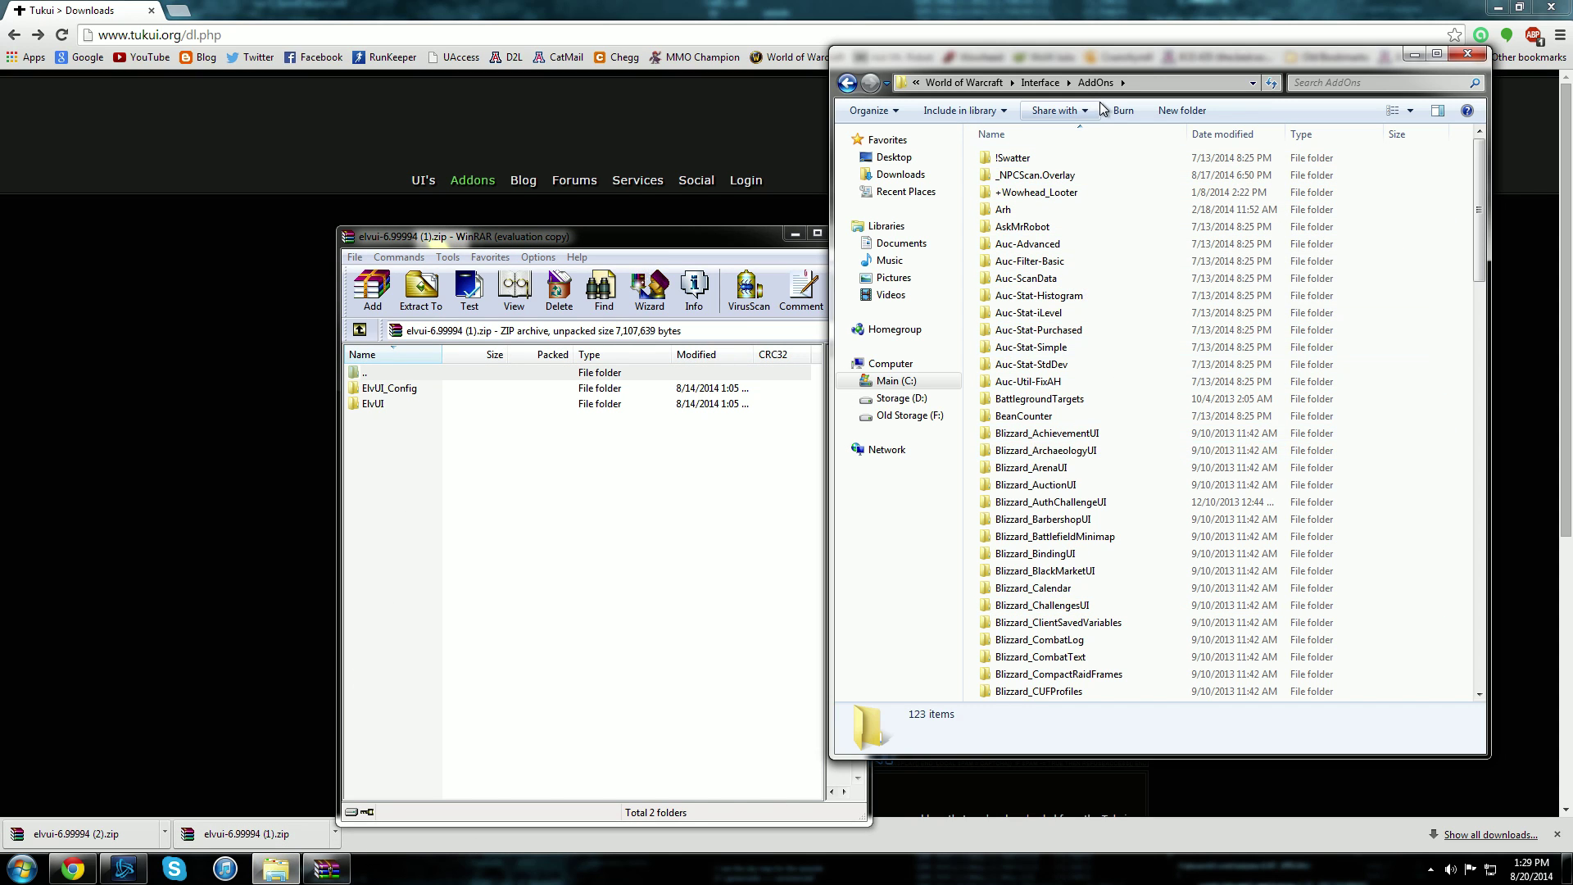
left_click_drag(1121, 57, 1166, 116)
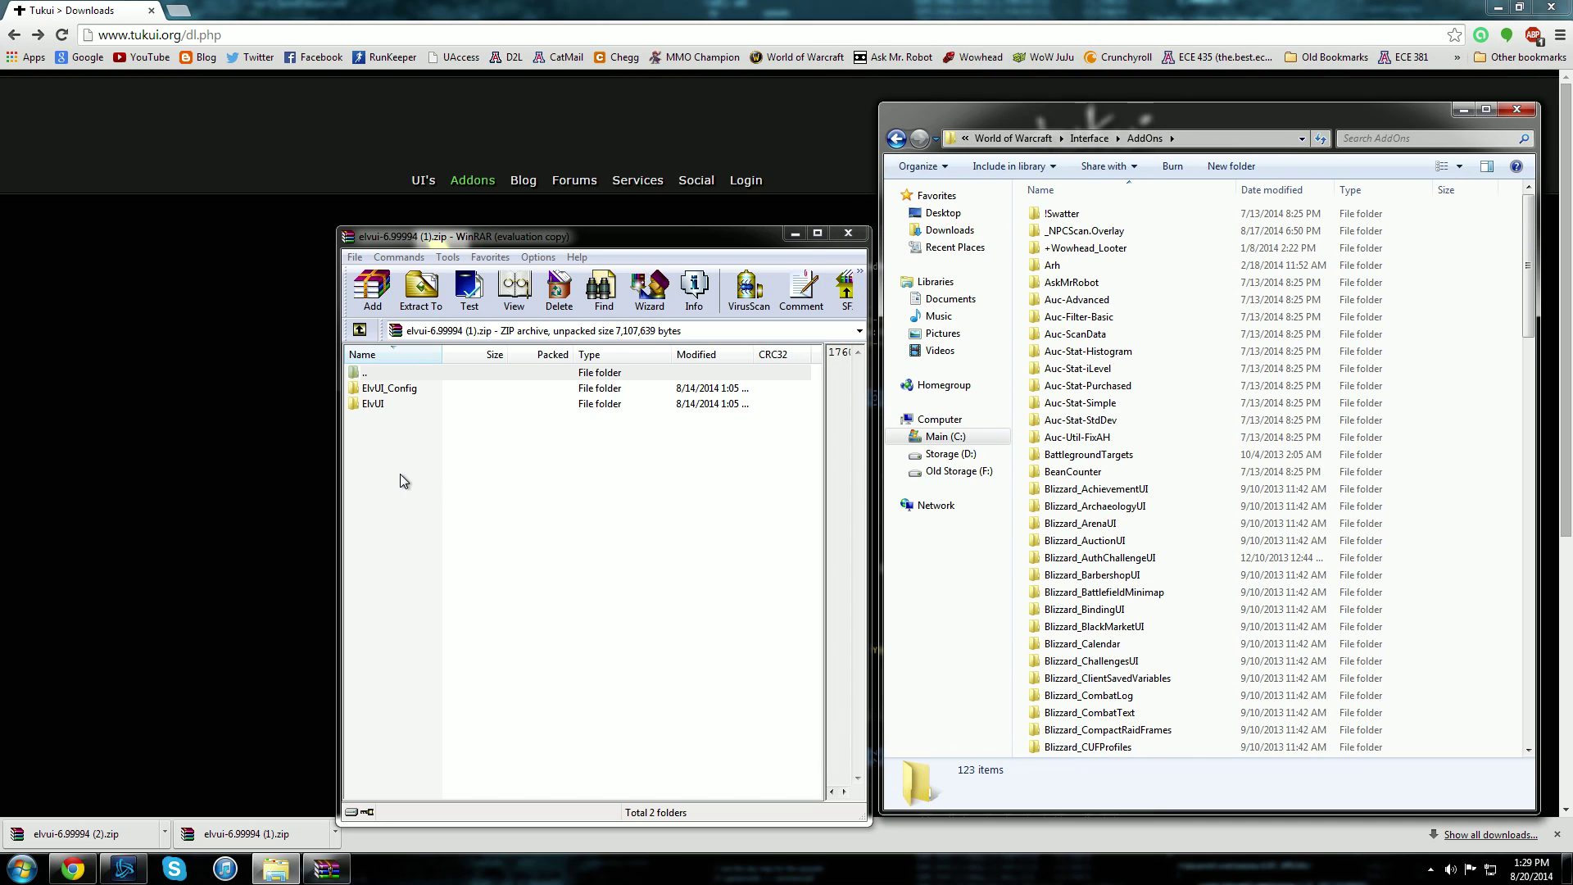
left_click_drag(398, 475, 381, 389)
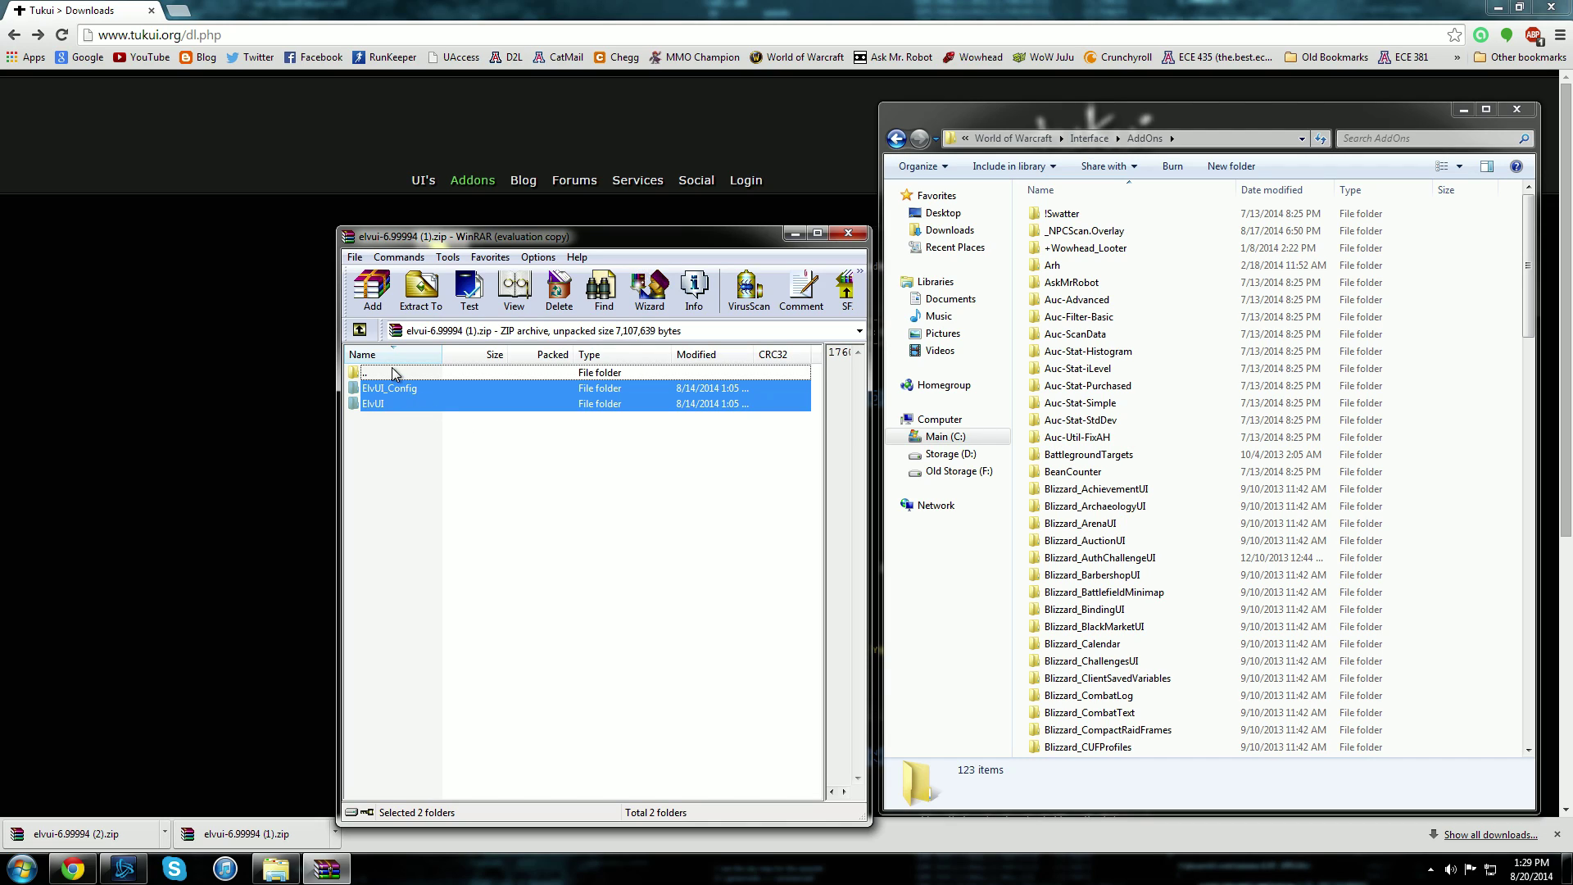
left_click_drag(395, 381, 1135, 785)
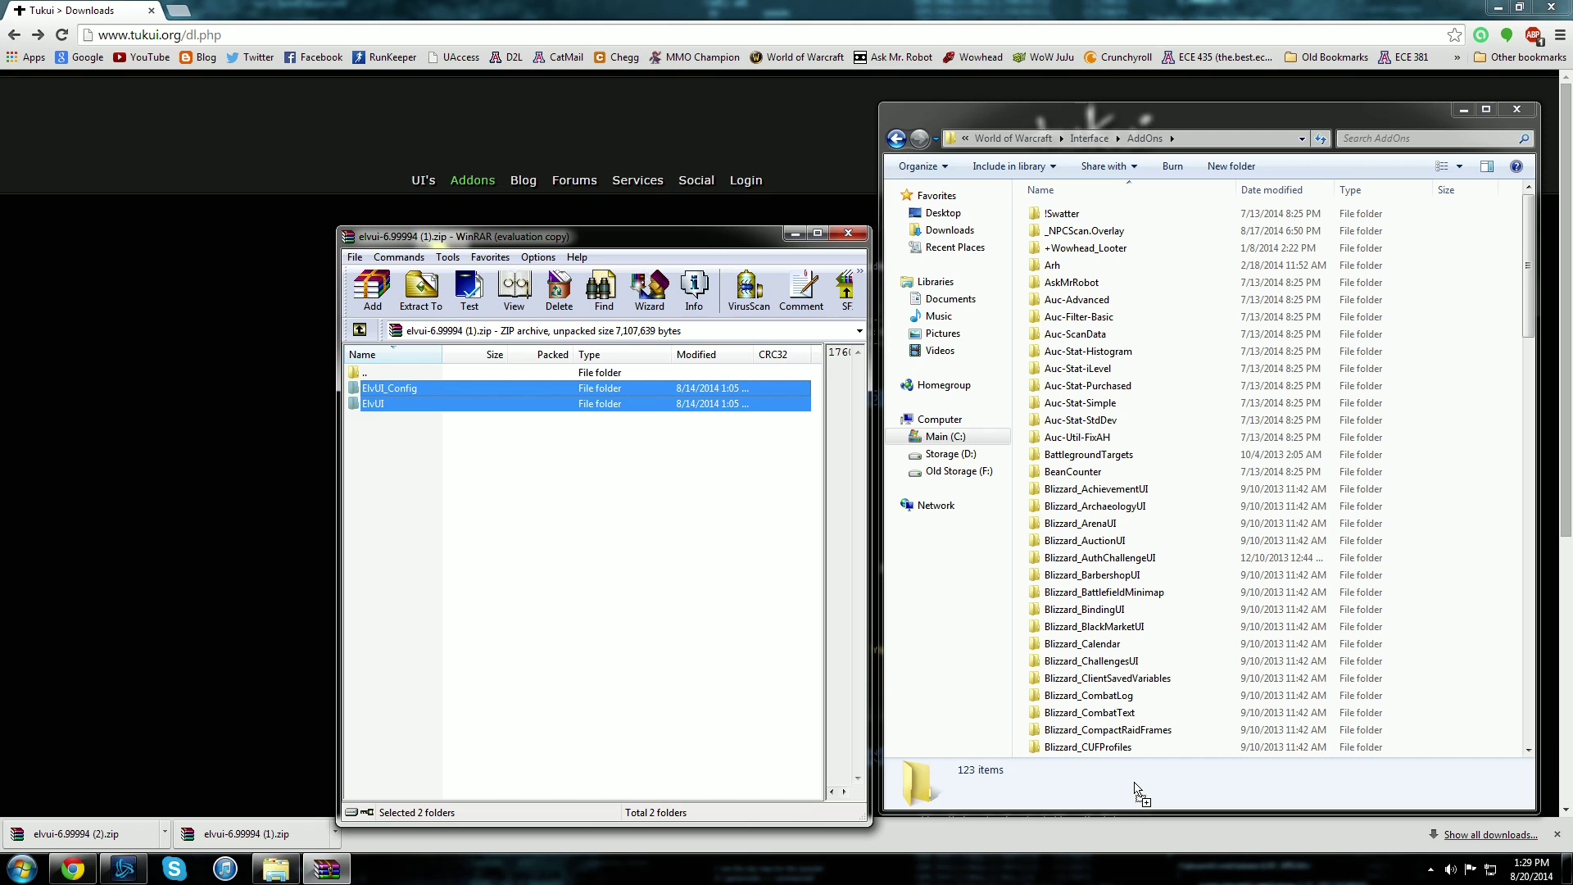
left_click_drag(1135, 784, 1134, 781)
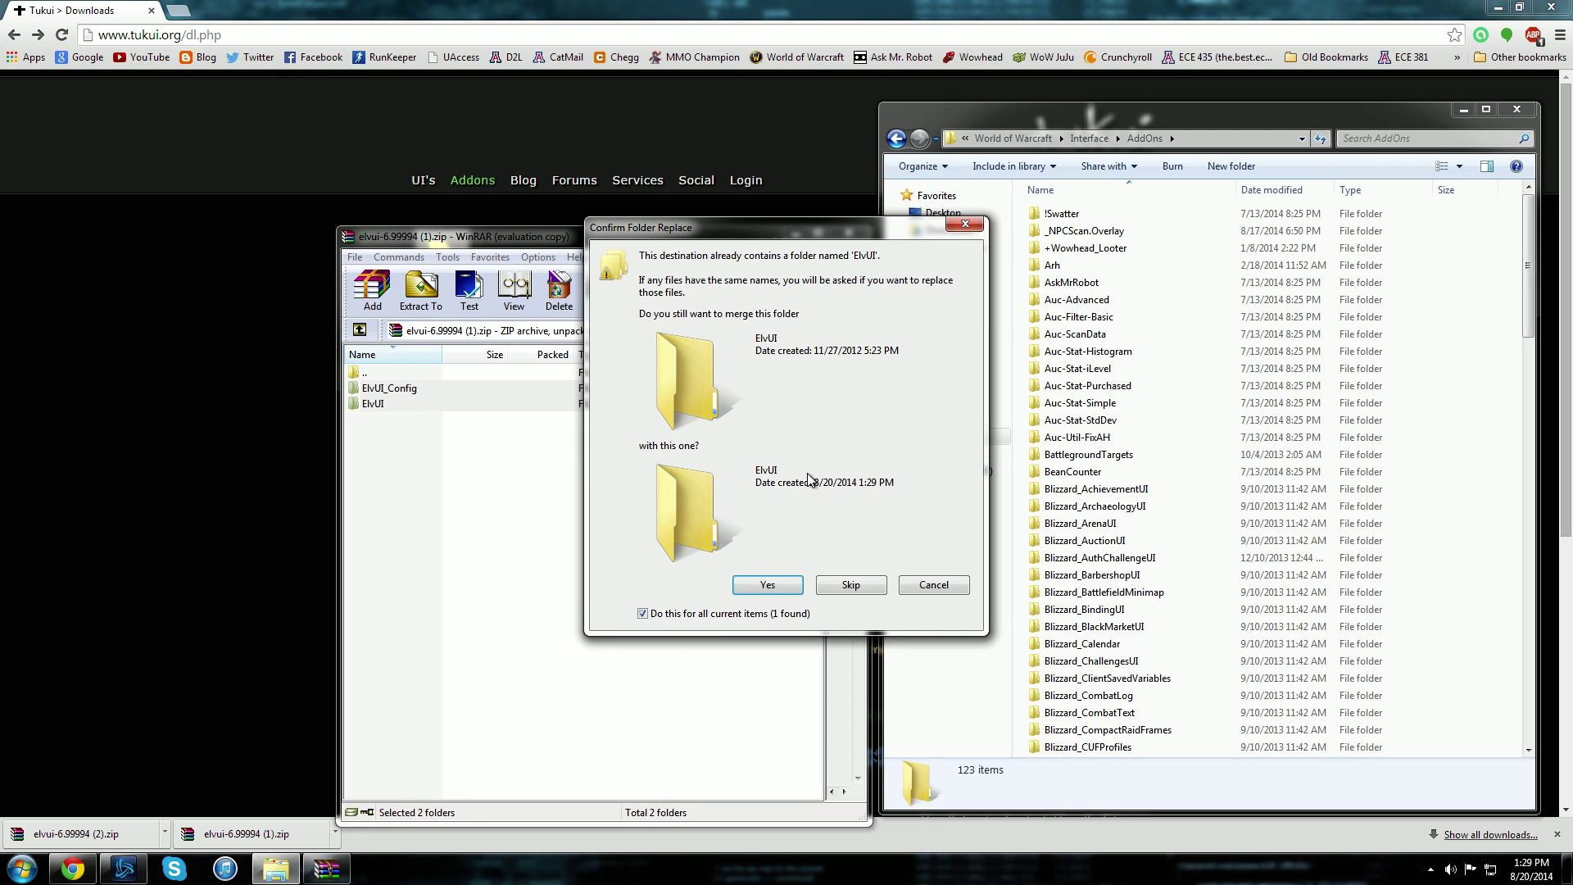
Step: Confirm merging into the existing ElvUI folder and apply it to all 484 conflicts
left_click(767, 584)
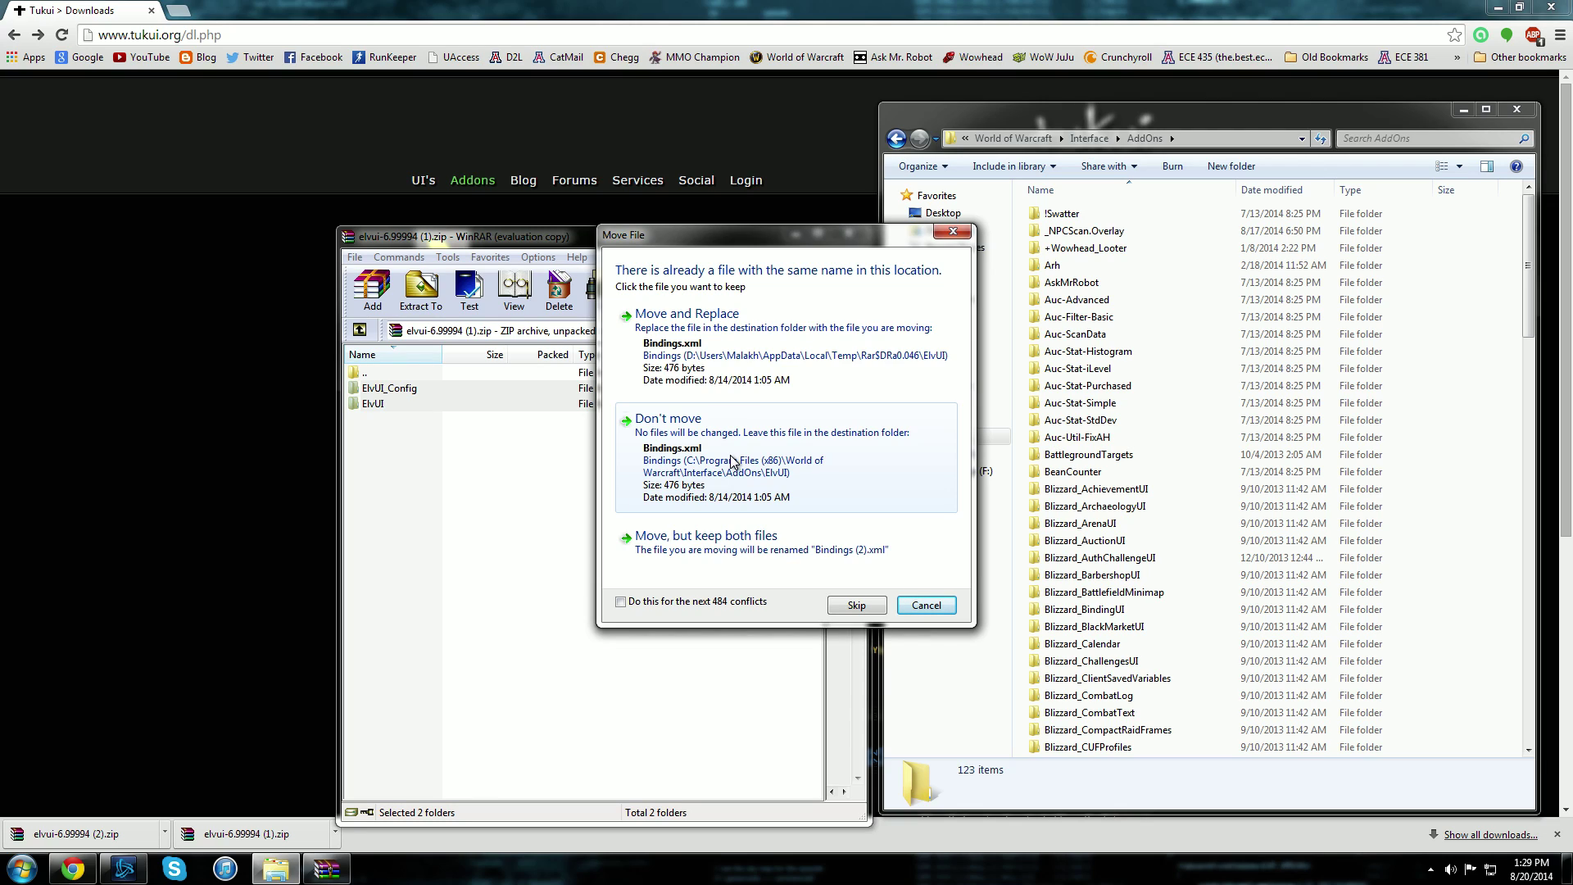
left_click(703, 609)
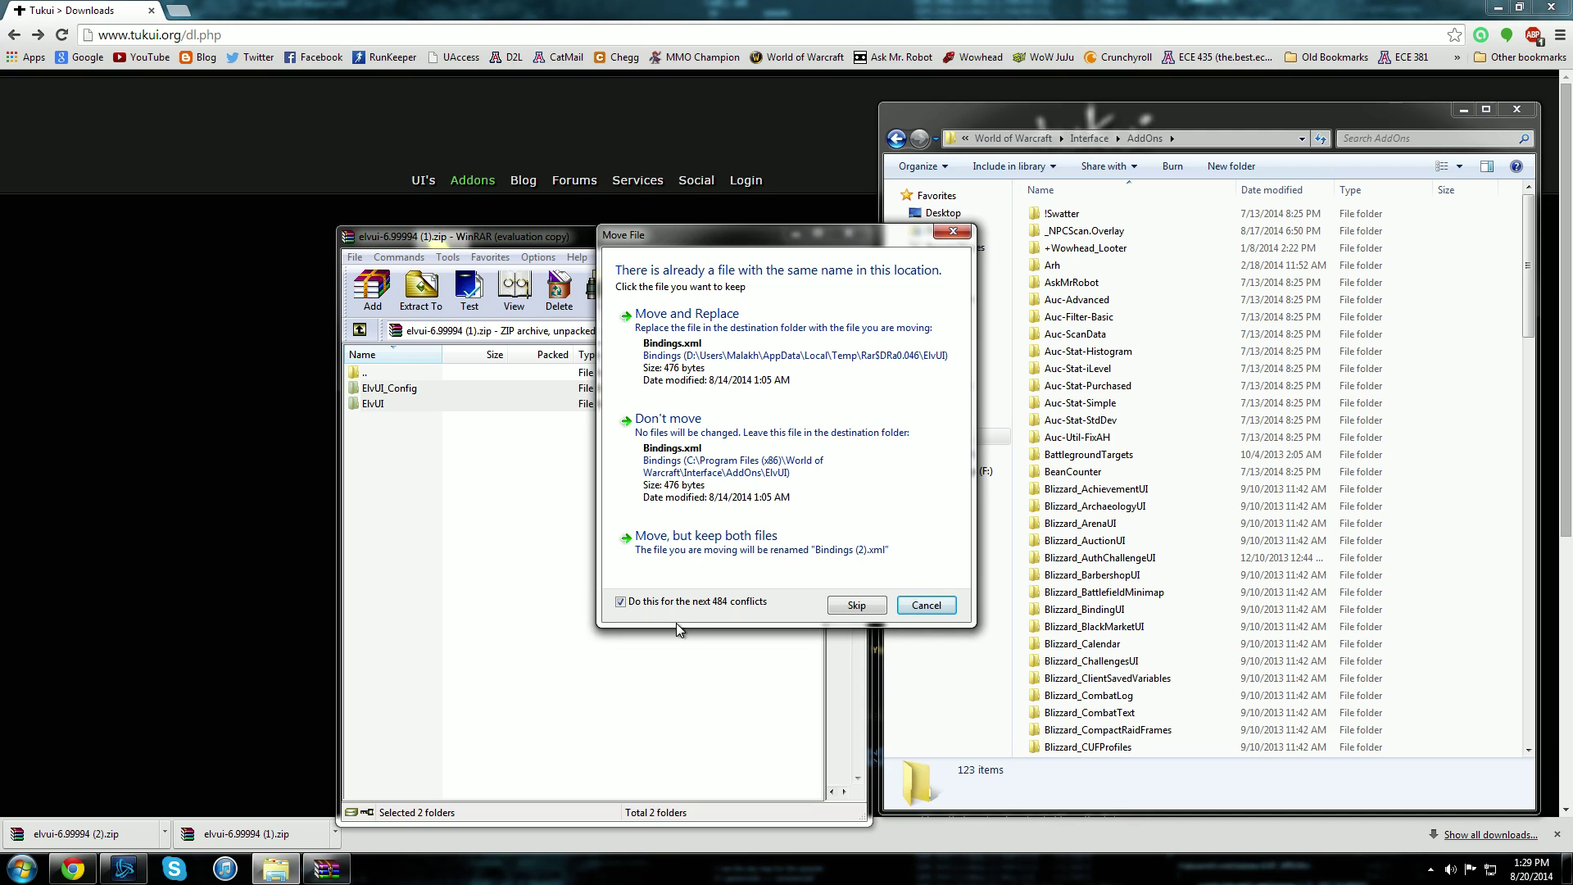
Step: Replace all conflicting files with the new ElvUI files and scroll to the ElvUI folders
left_click(670, 351)
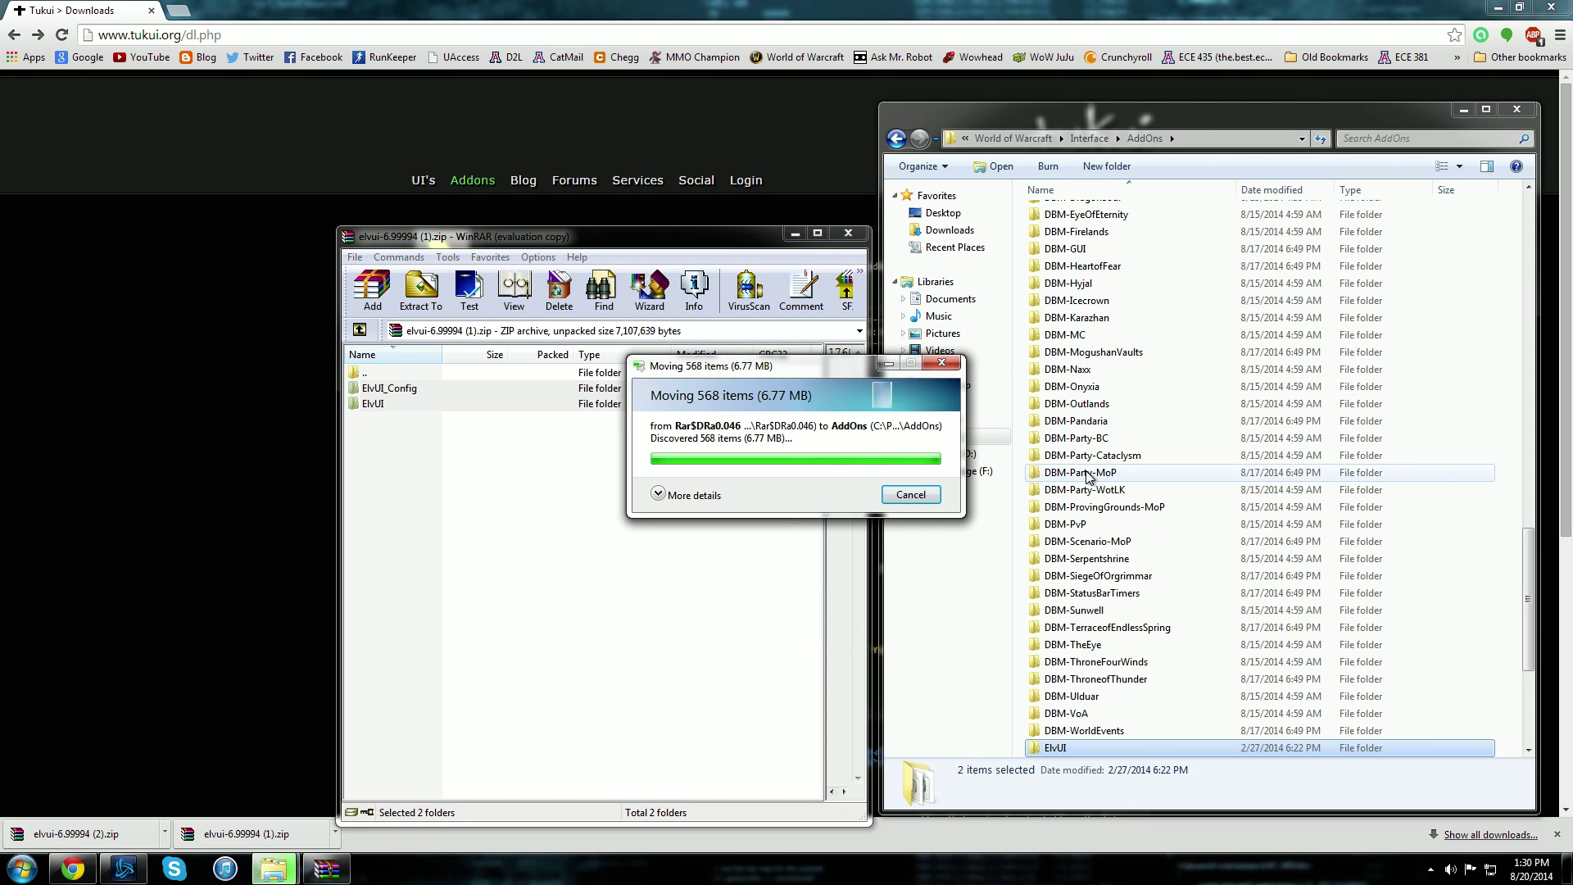
scroll(1191, 581, "down", 5)
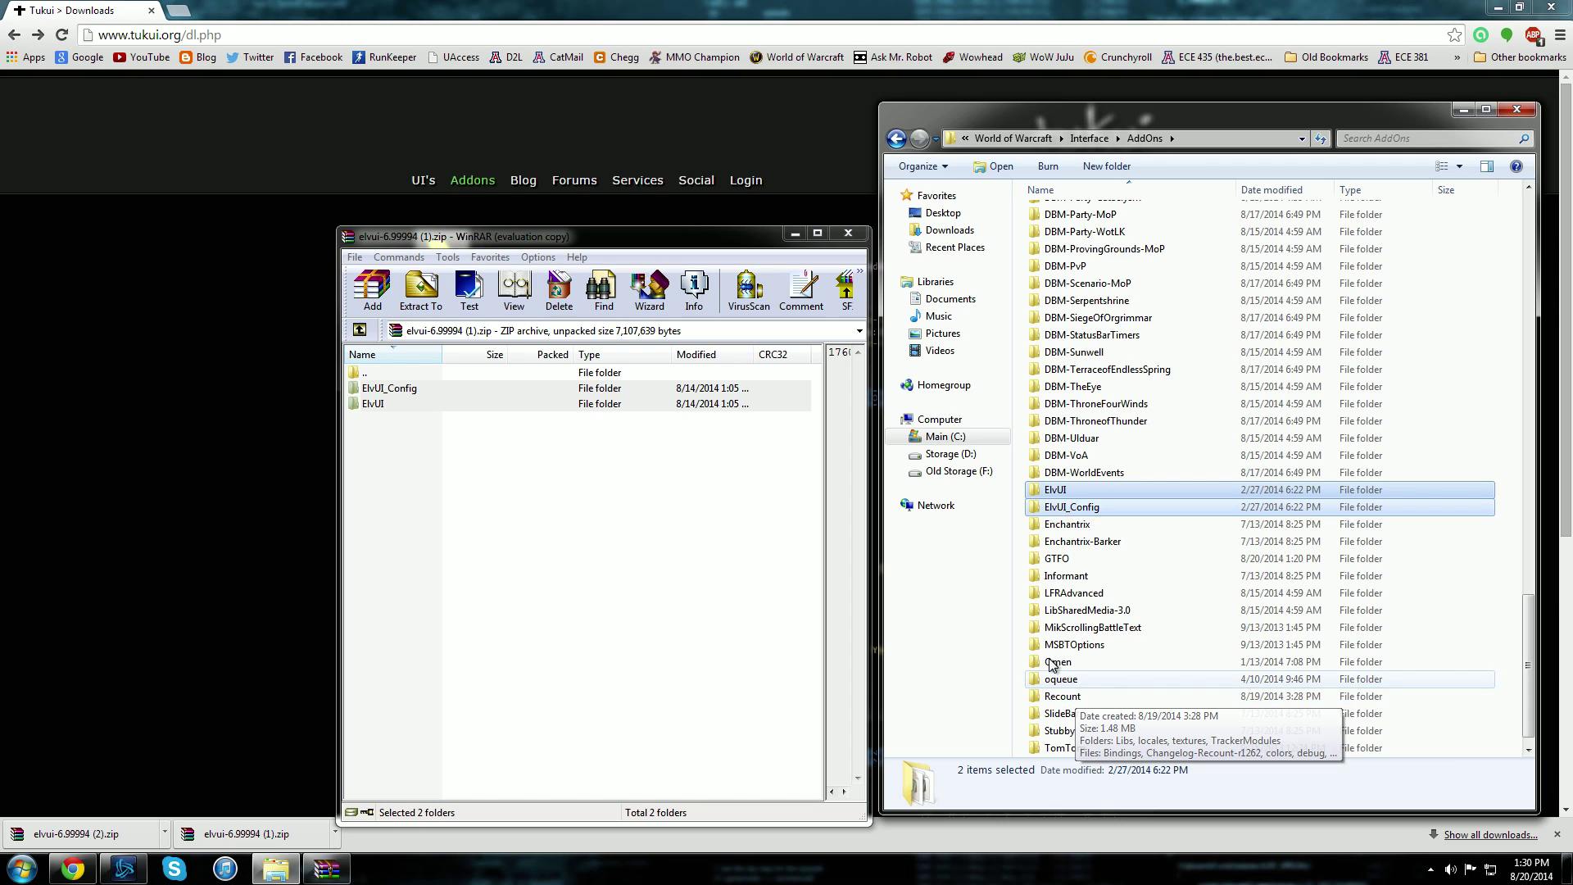
Step: Bring Chrome forward and go to curse.com
left_click(18, 876)
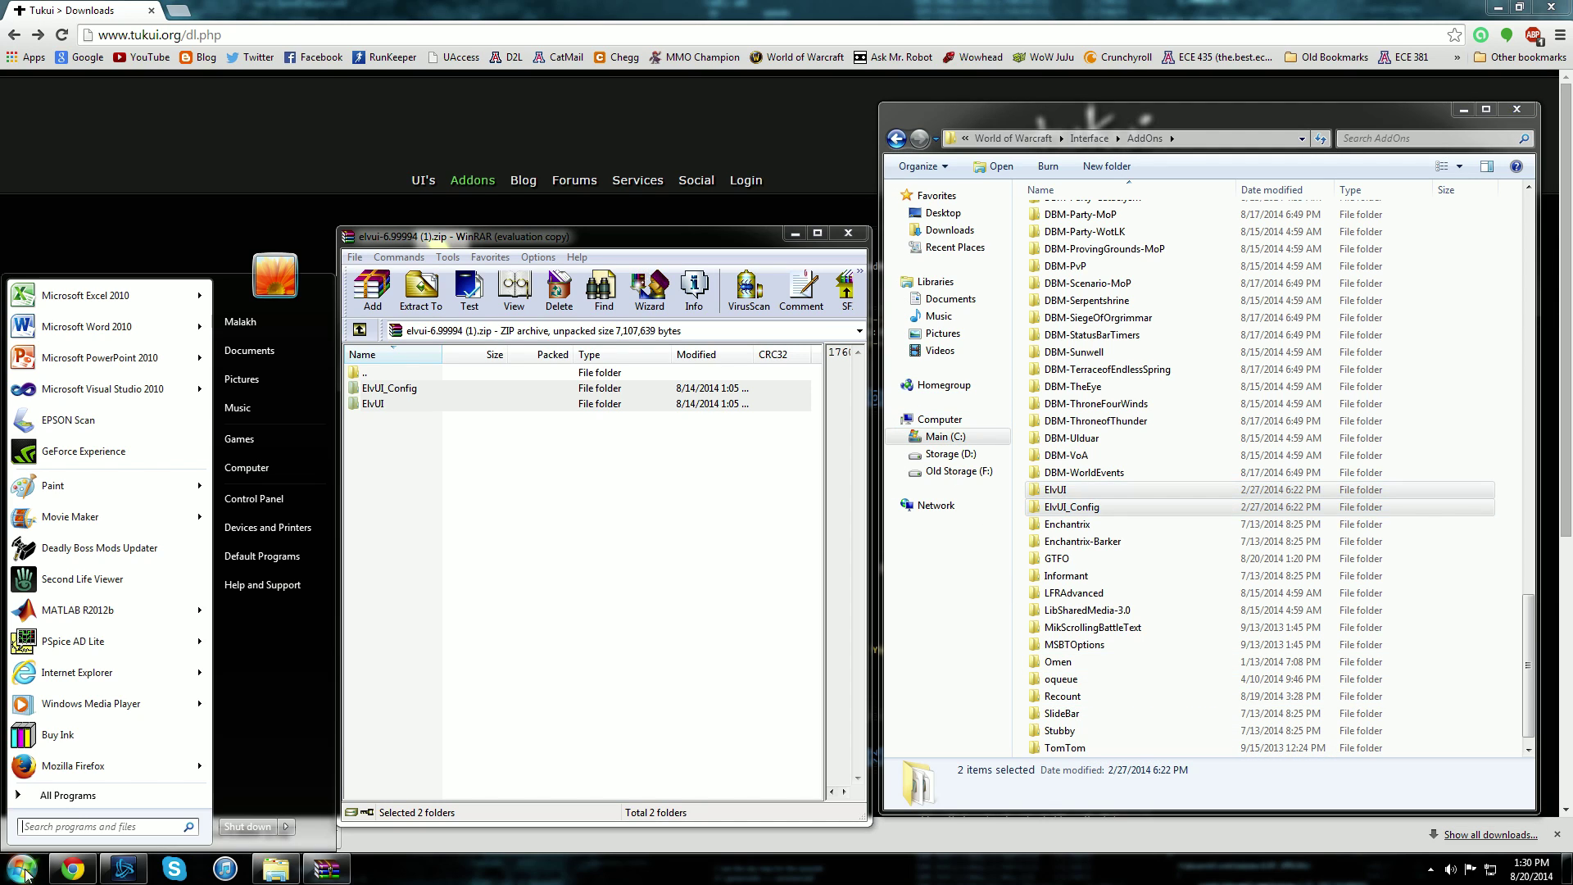
left_click(18, 877)
left_click(314, 41)
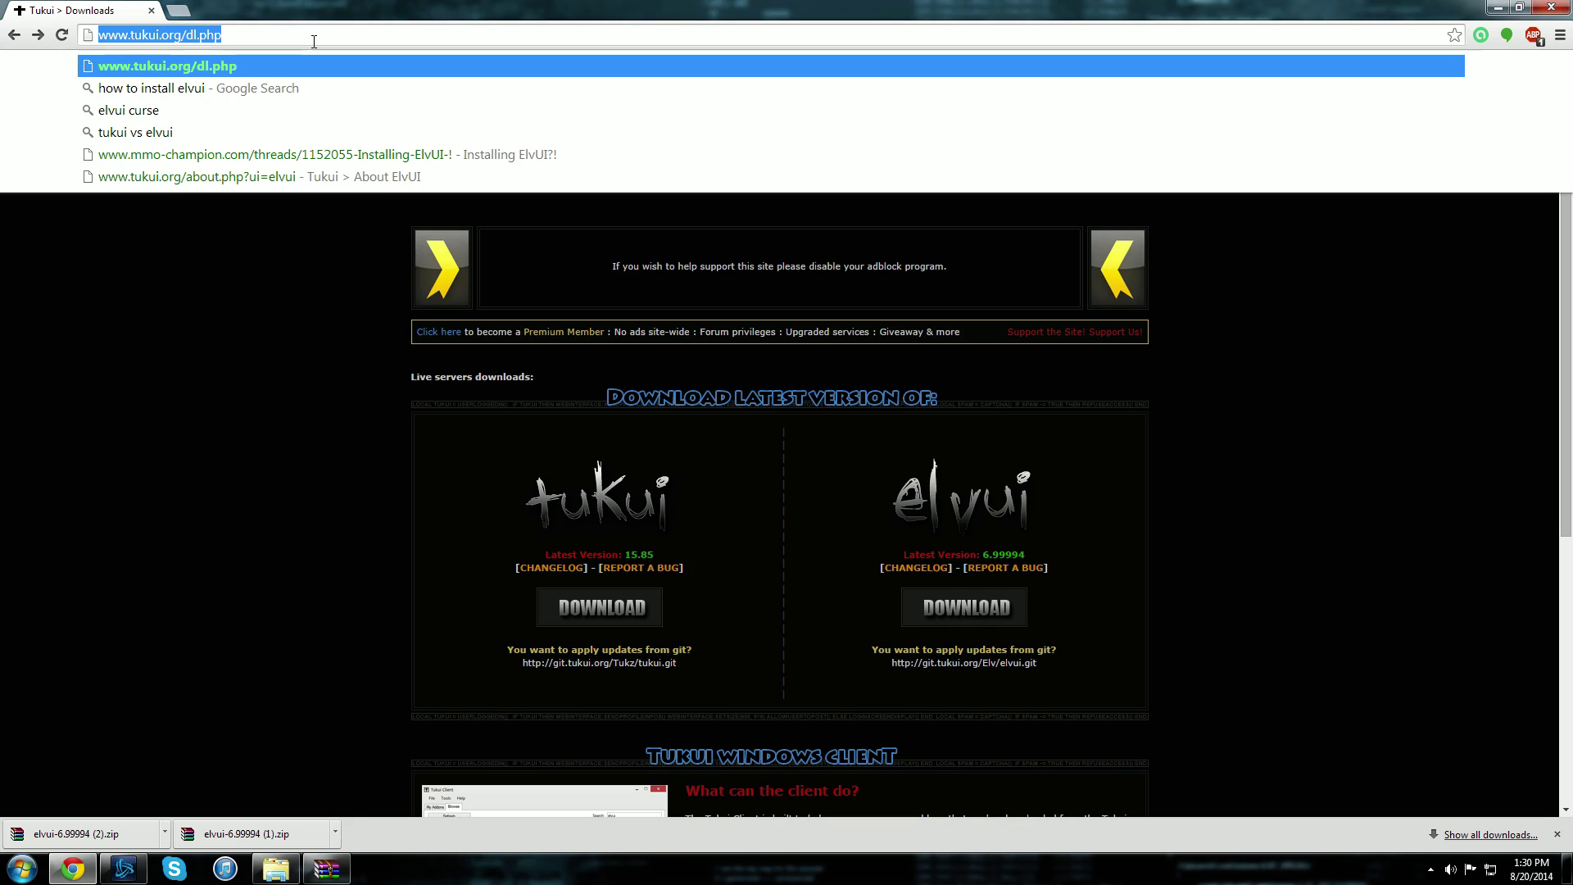
type("curse.com")
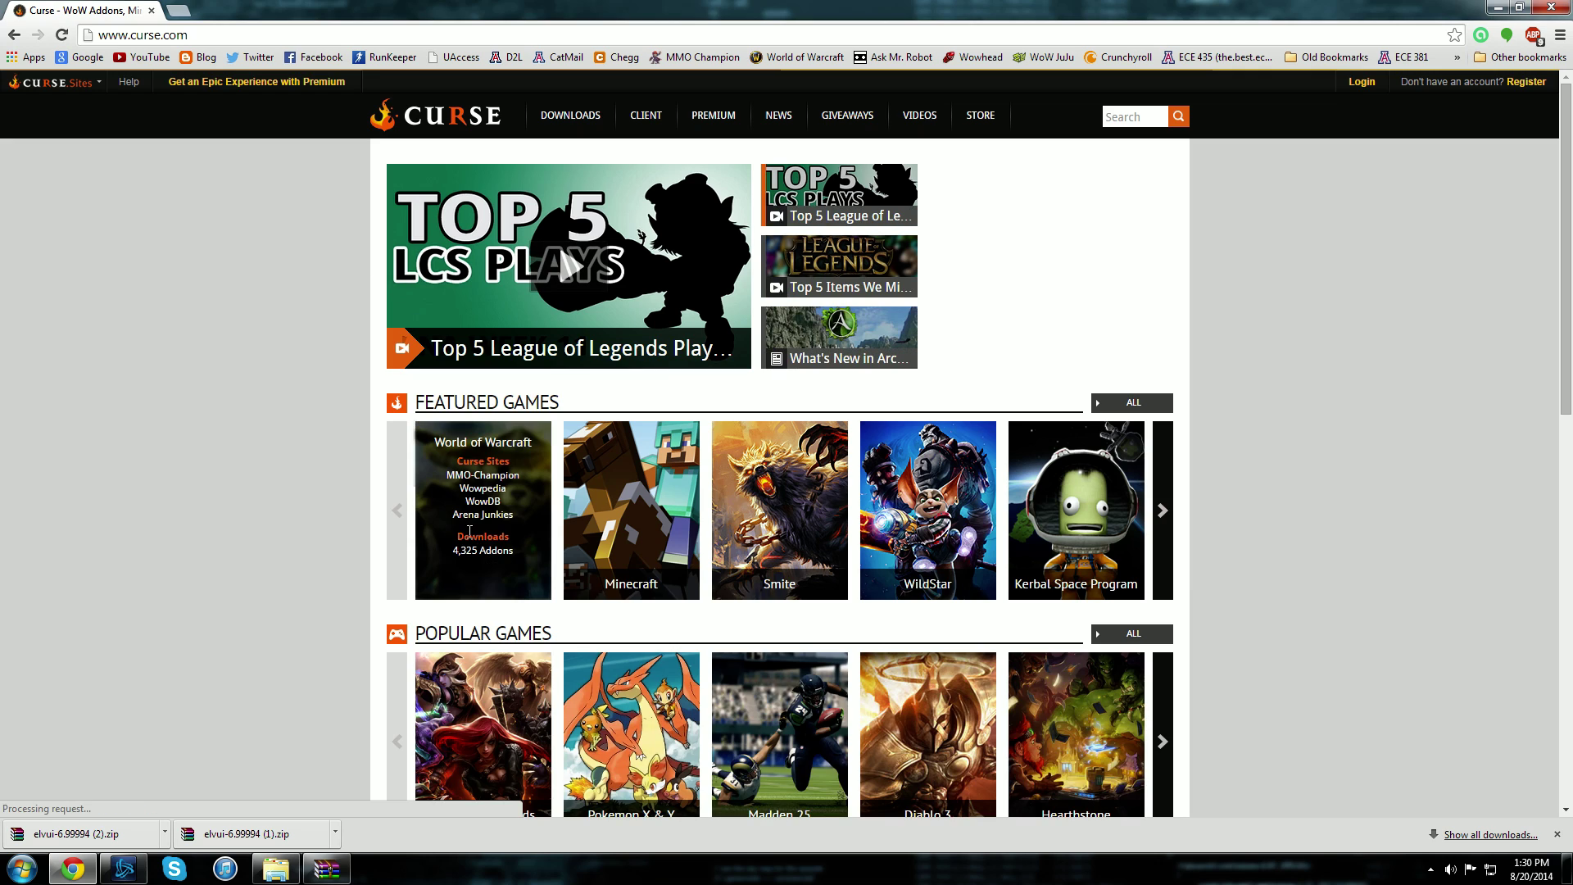
Step: Open Recount under World of Warcraft addons and download the v5.4.8b release
left_click(475, 551)
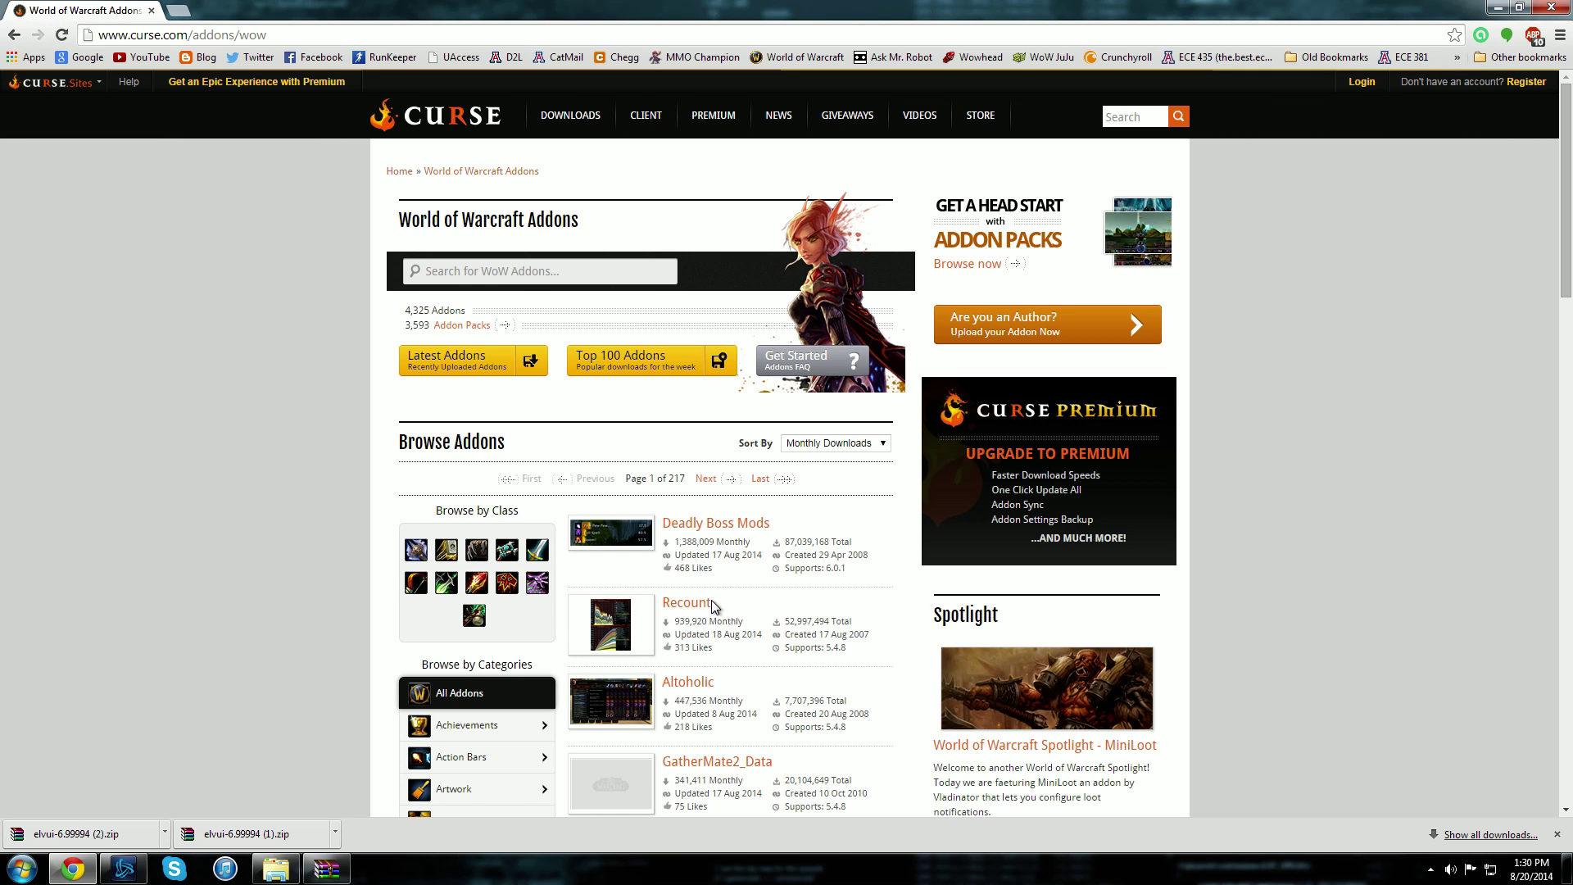
mouse_move(683, 608)
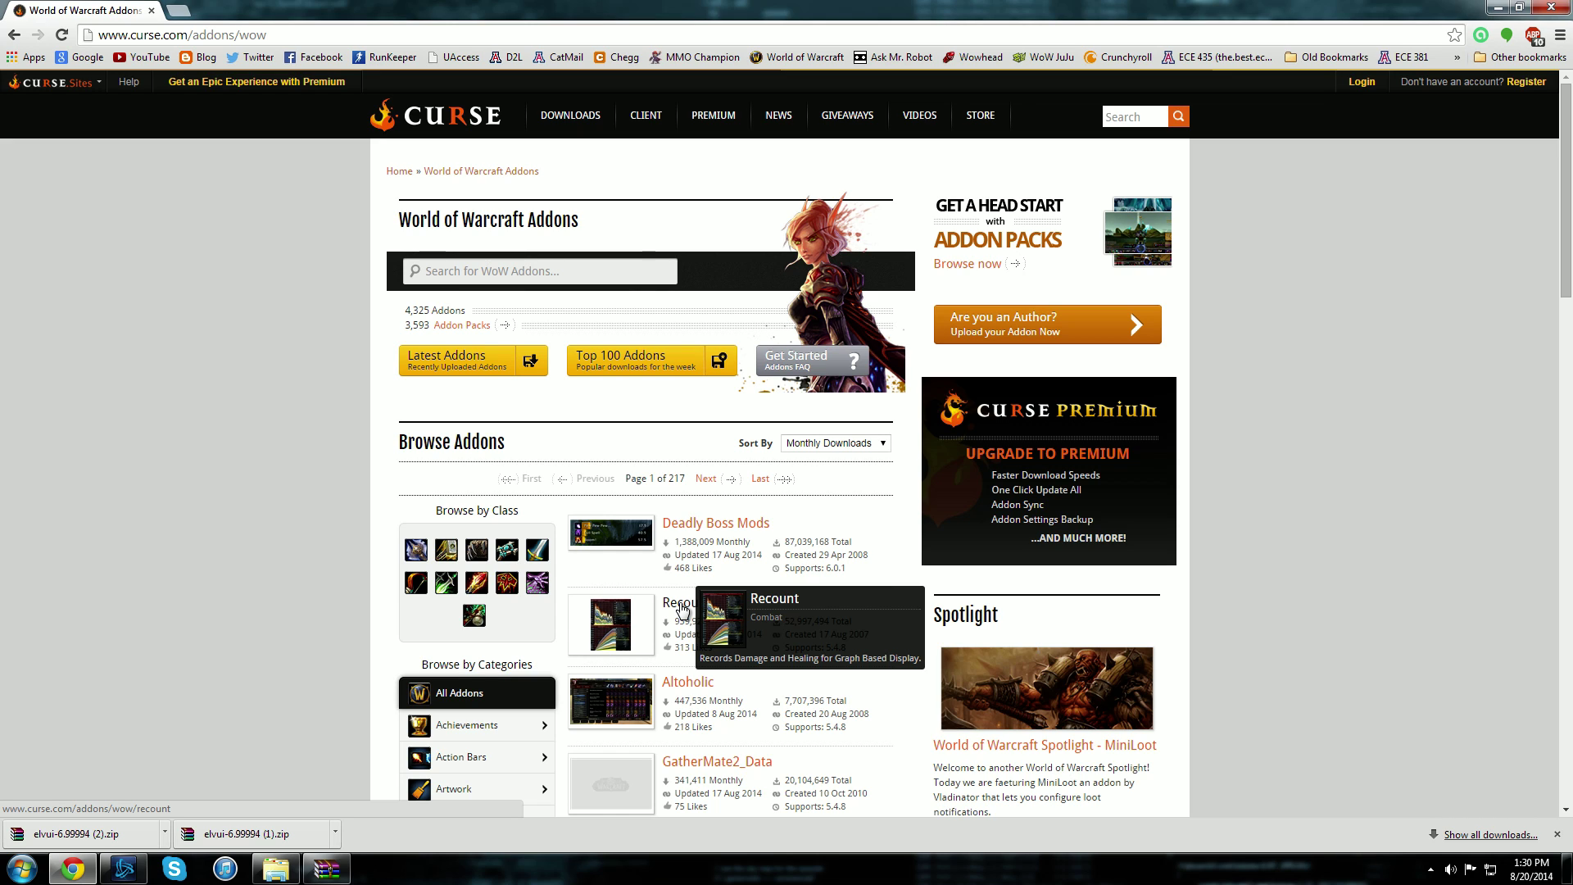
left_click(683, 608)
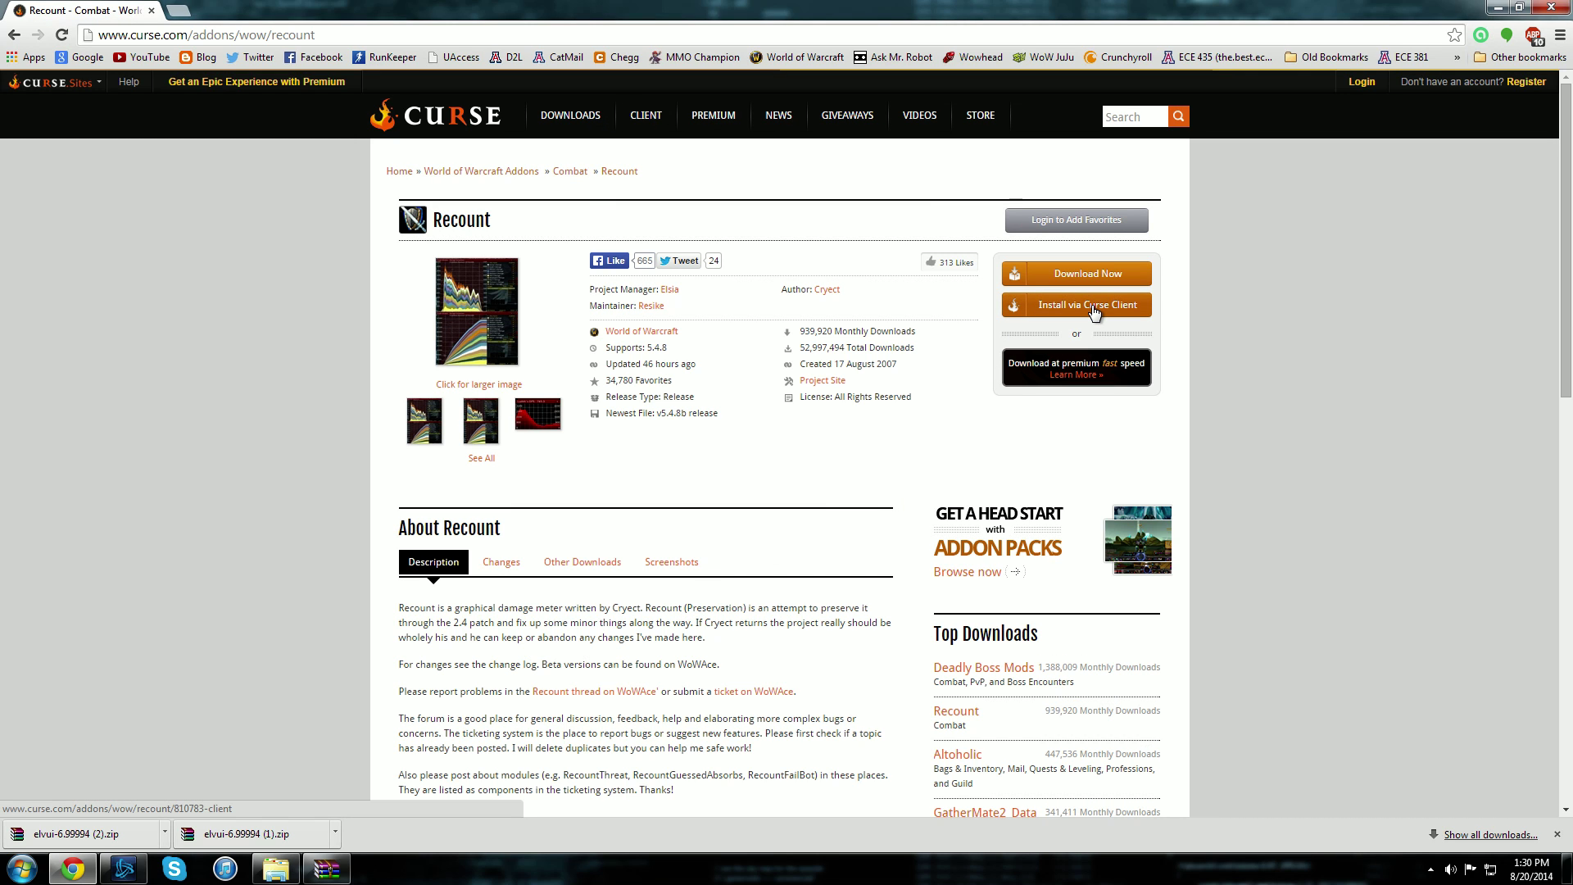
left_click(1076, 276)
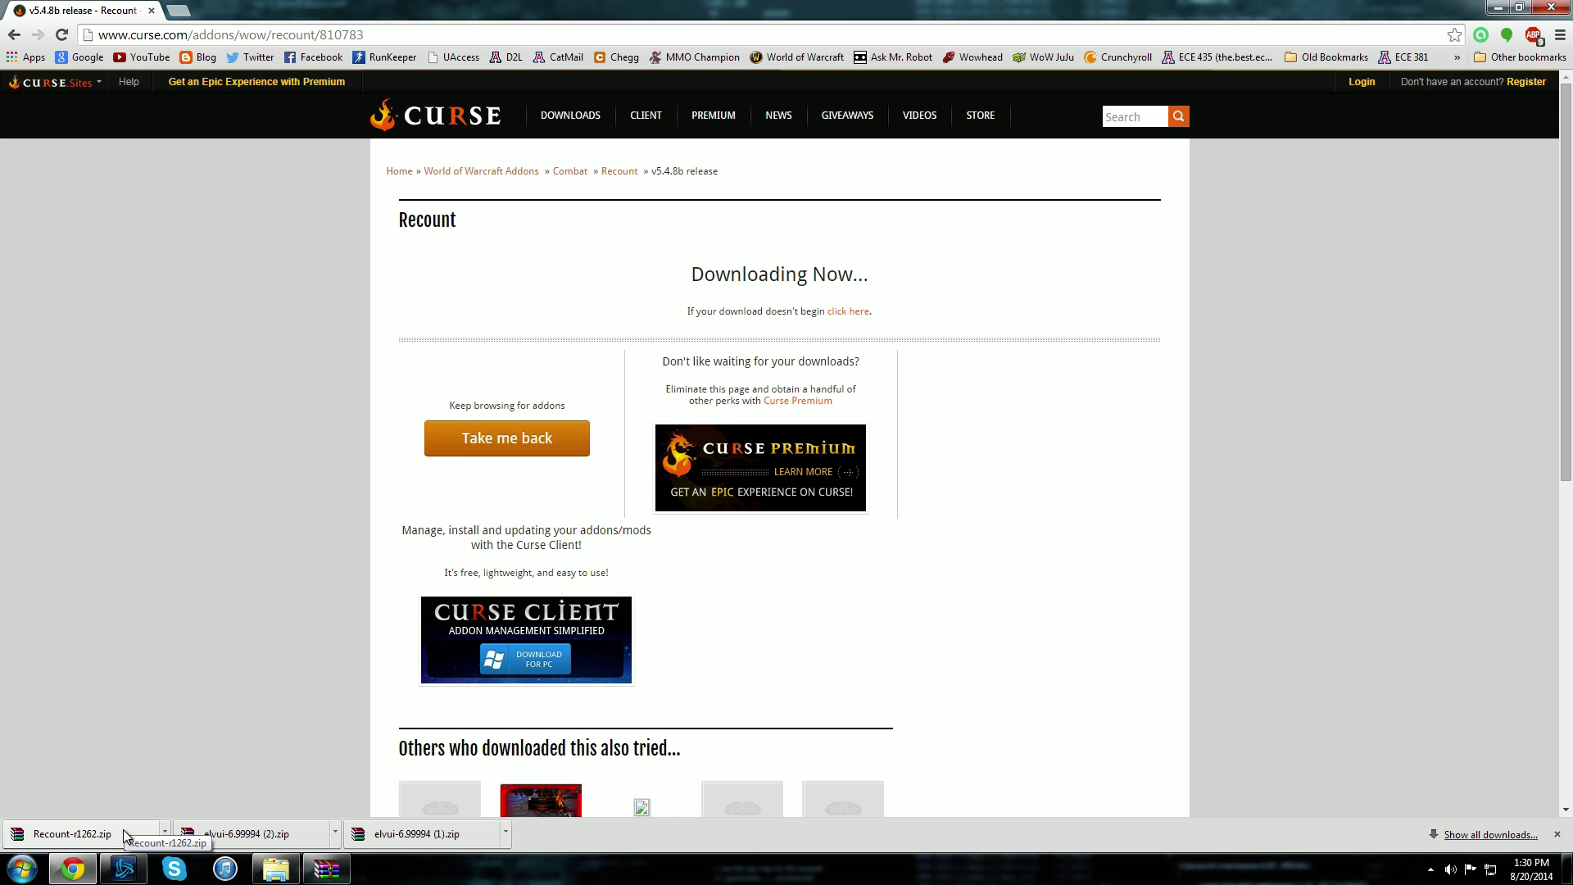
Step: Open Recount-r1262.zip in WinRAR, dismiss the licence reminder, and return to the AddOns folder
left_click(123, 829)
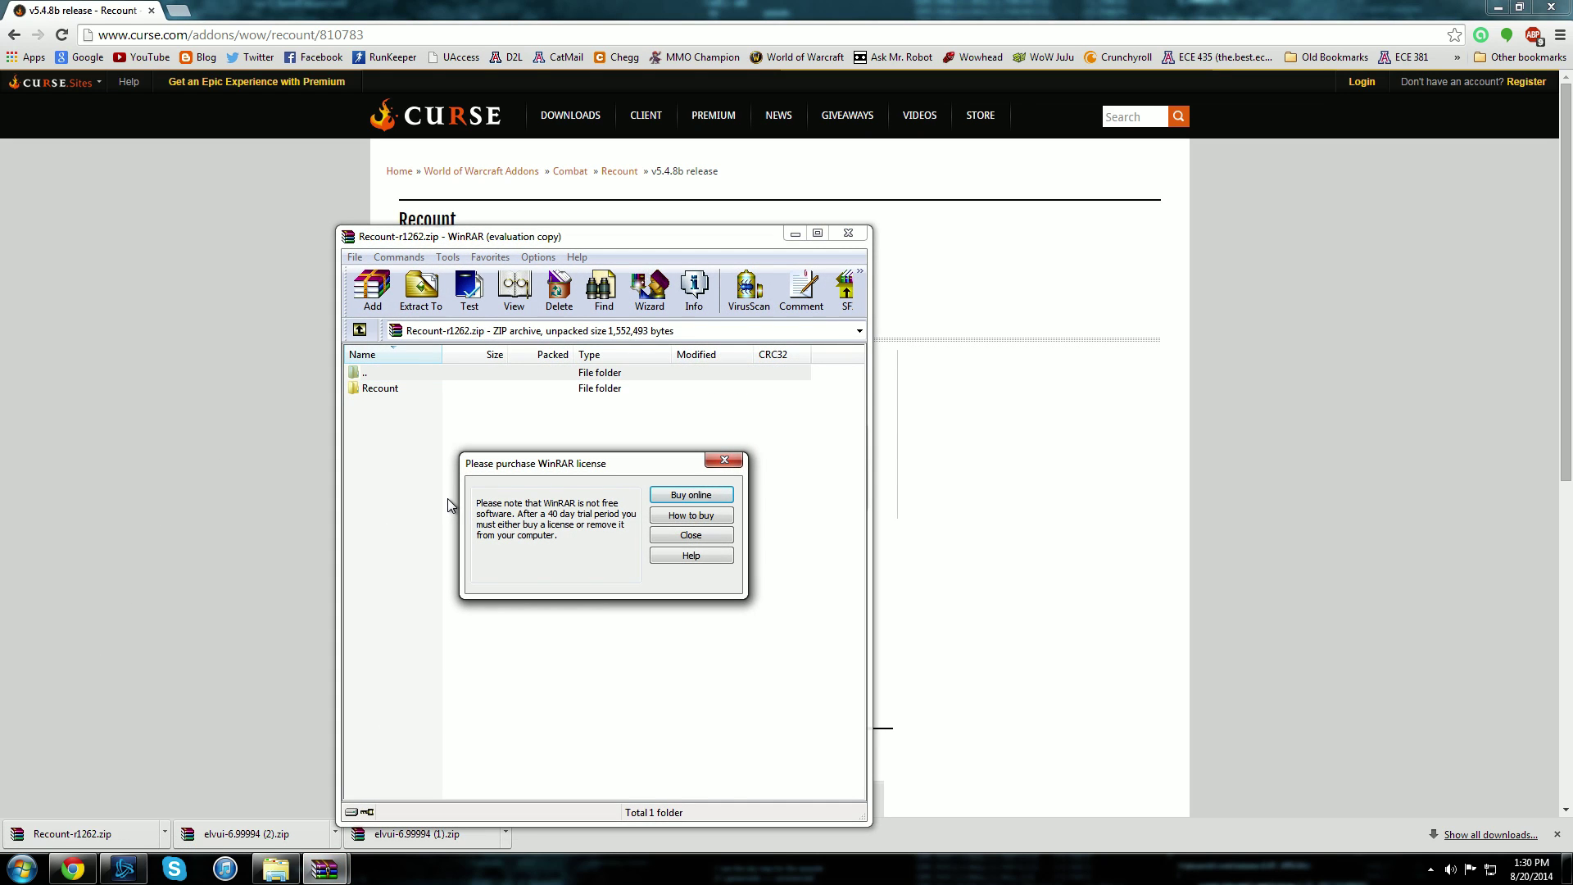
left_click(722, 461)
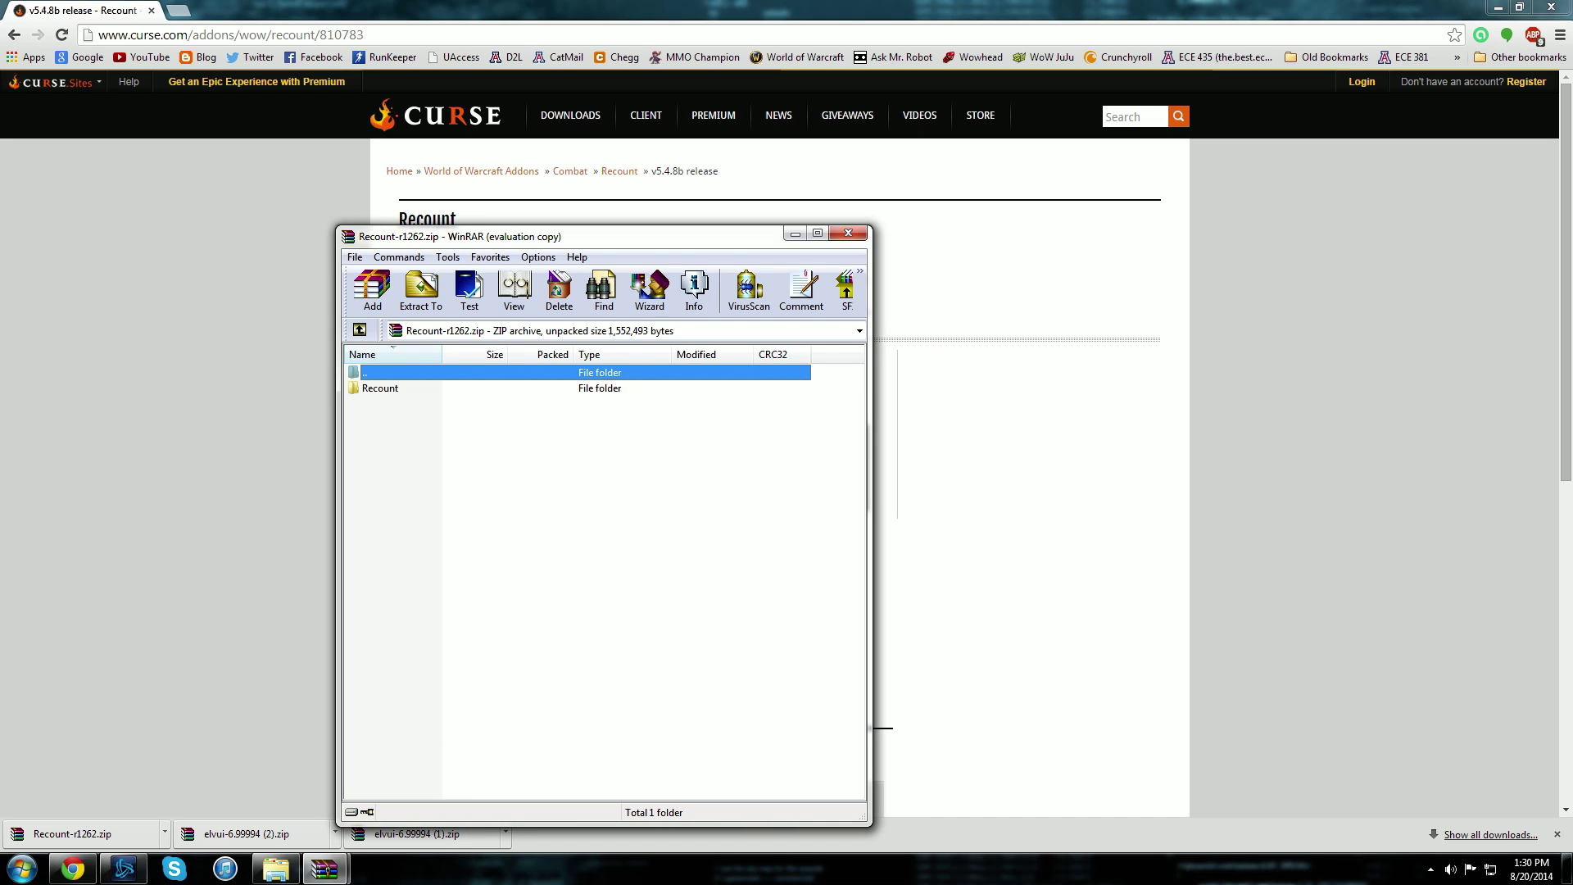
left_click(287, 871)
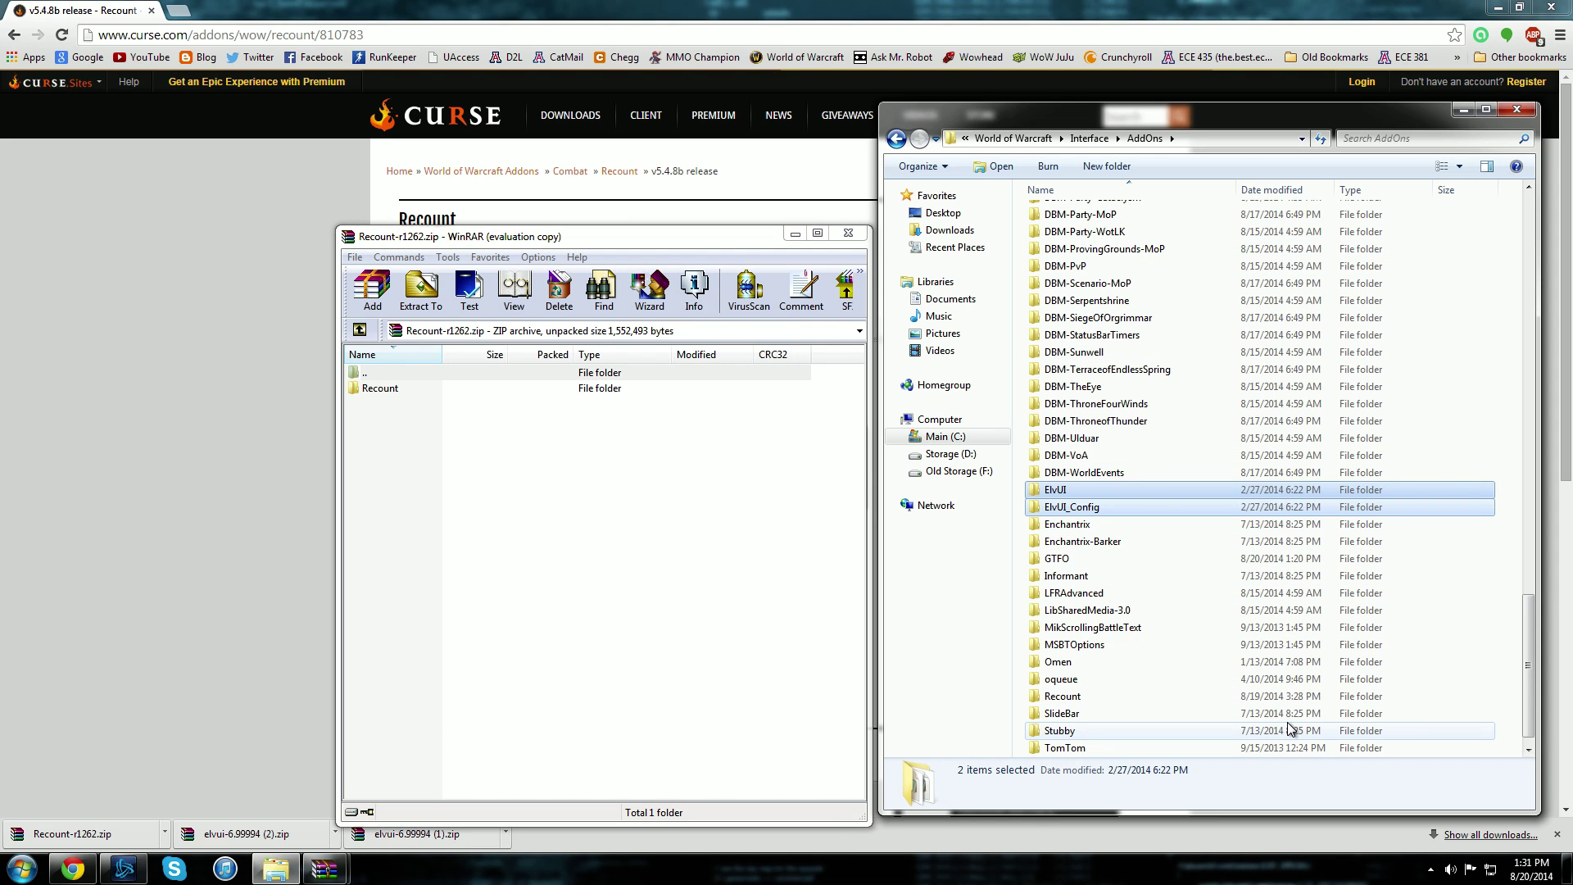
Step: Drag the Recount folder into AddOns, merging all subfolders and replacing every conflicting file
left_click(361, 389)
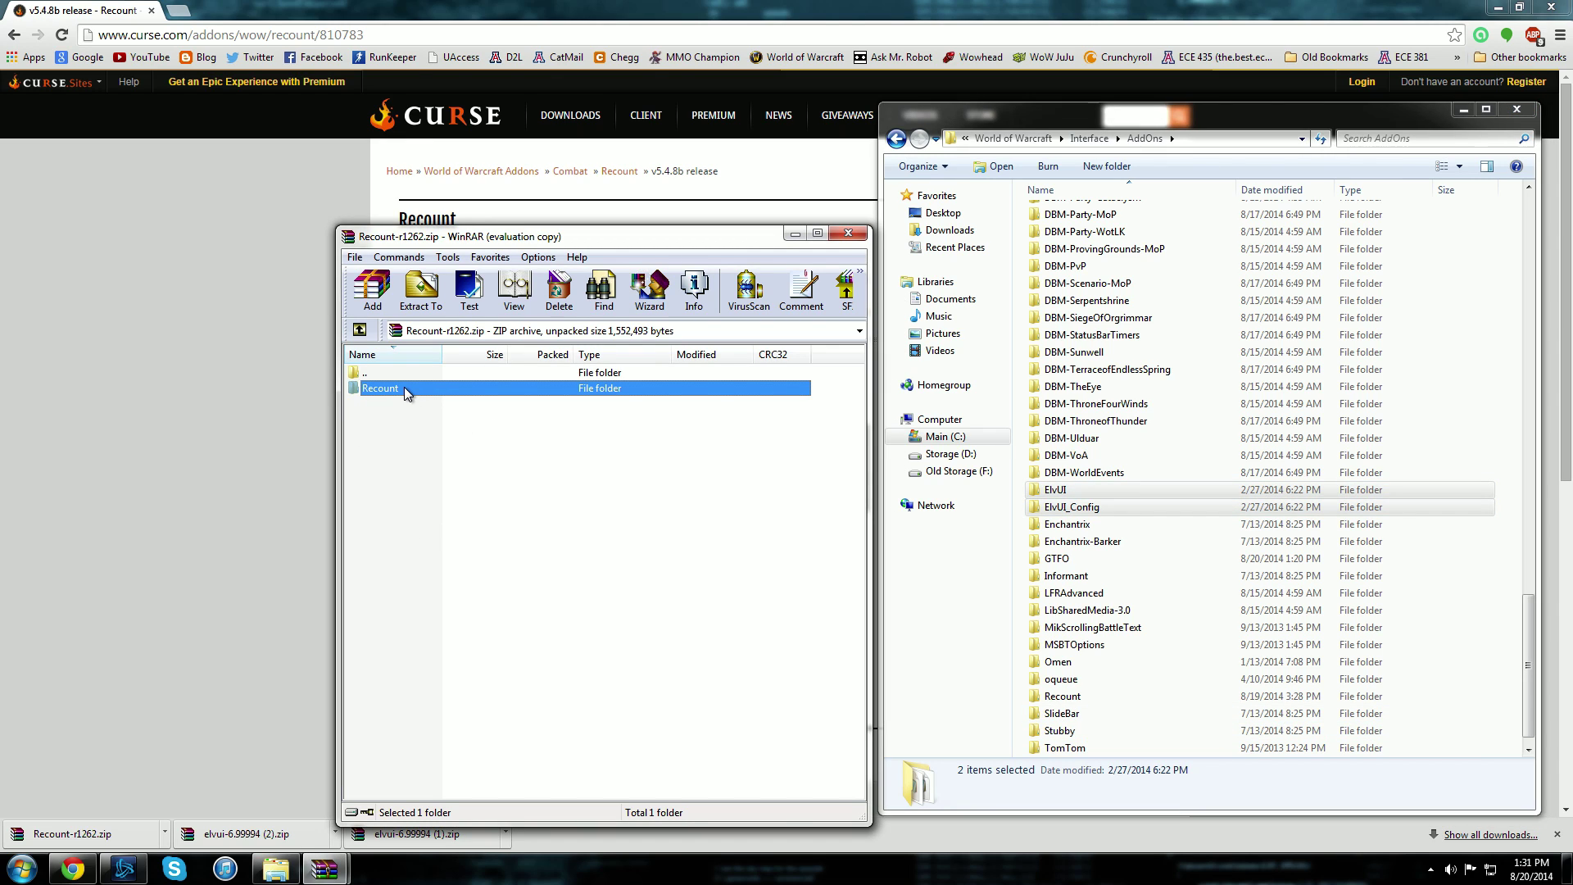
left_click_drag(407, 394, 1359, 784)
left_click_drag(1360, 789, 1276, 788)
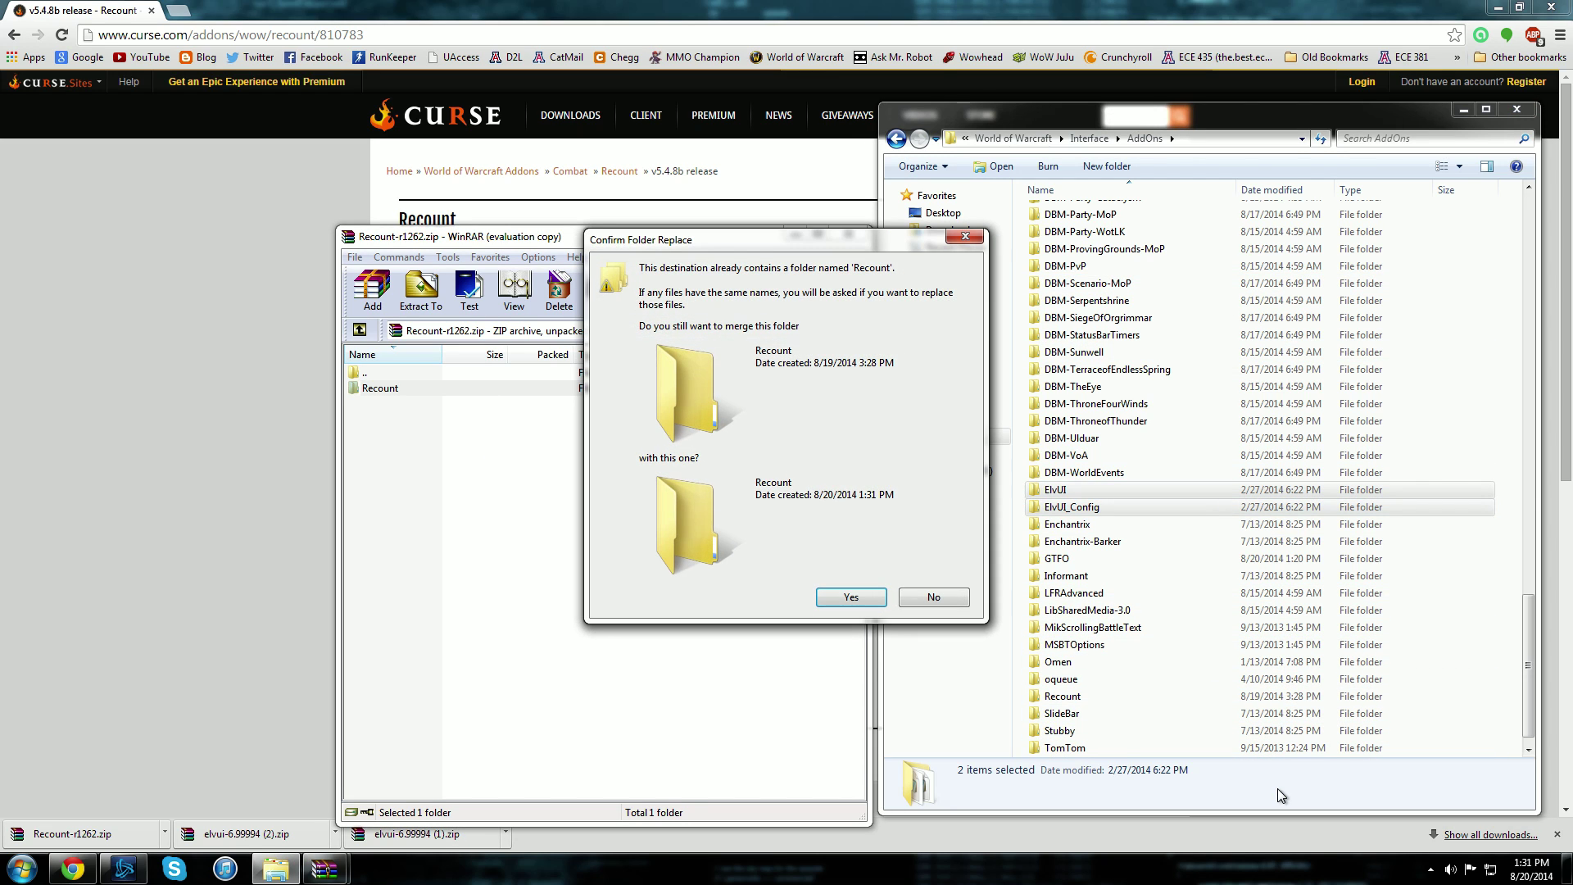
left_click(877, 596)
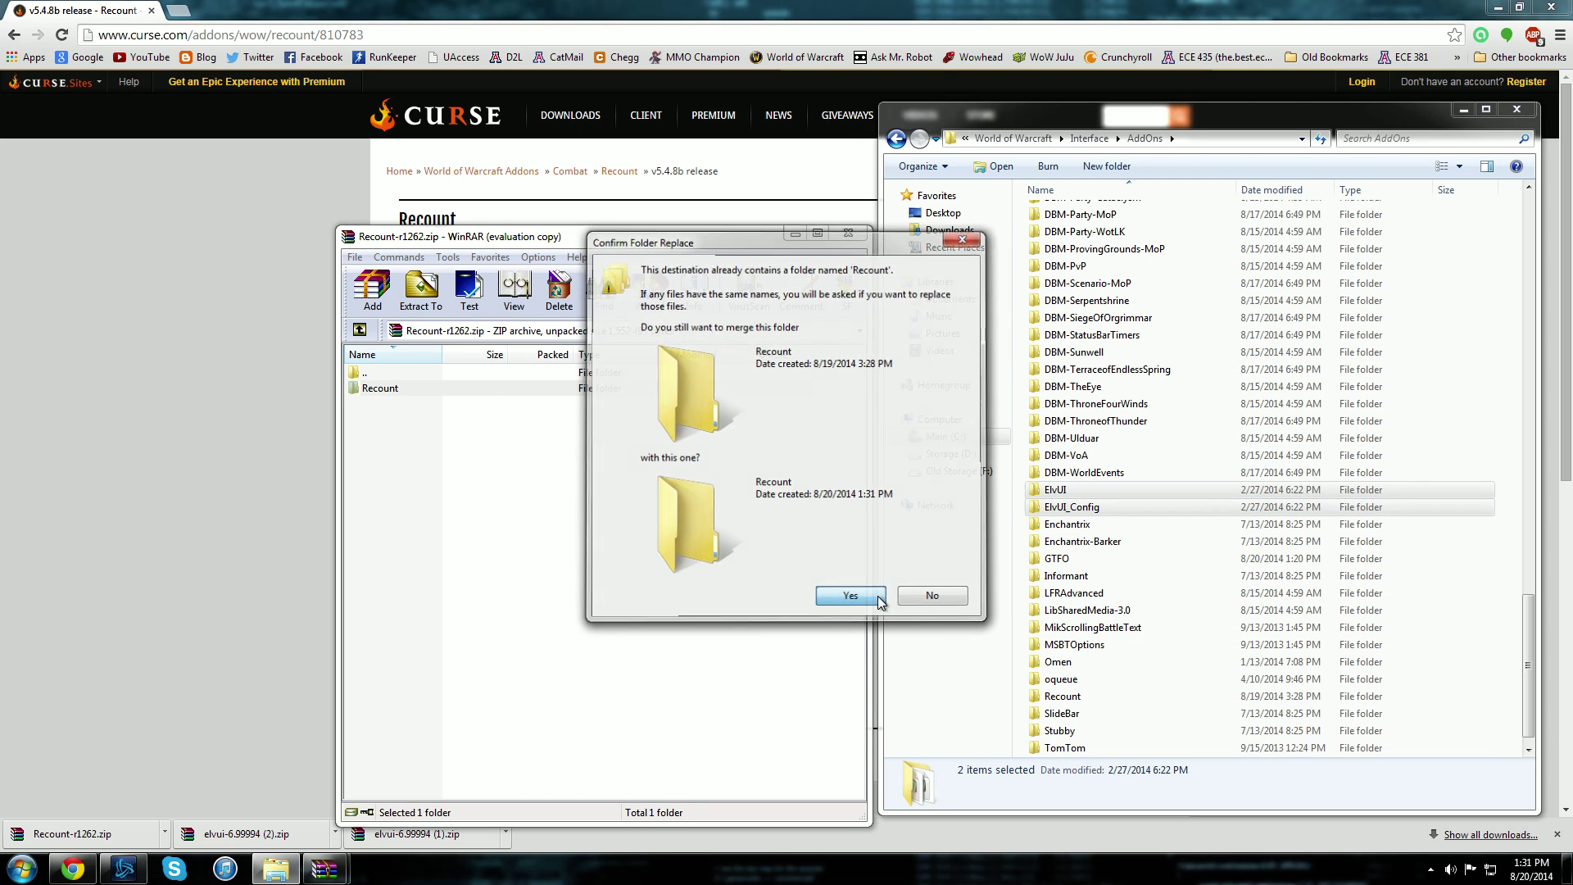
left_click(670, 611)
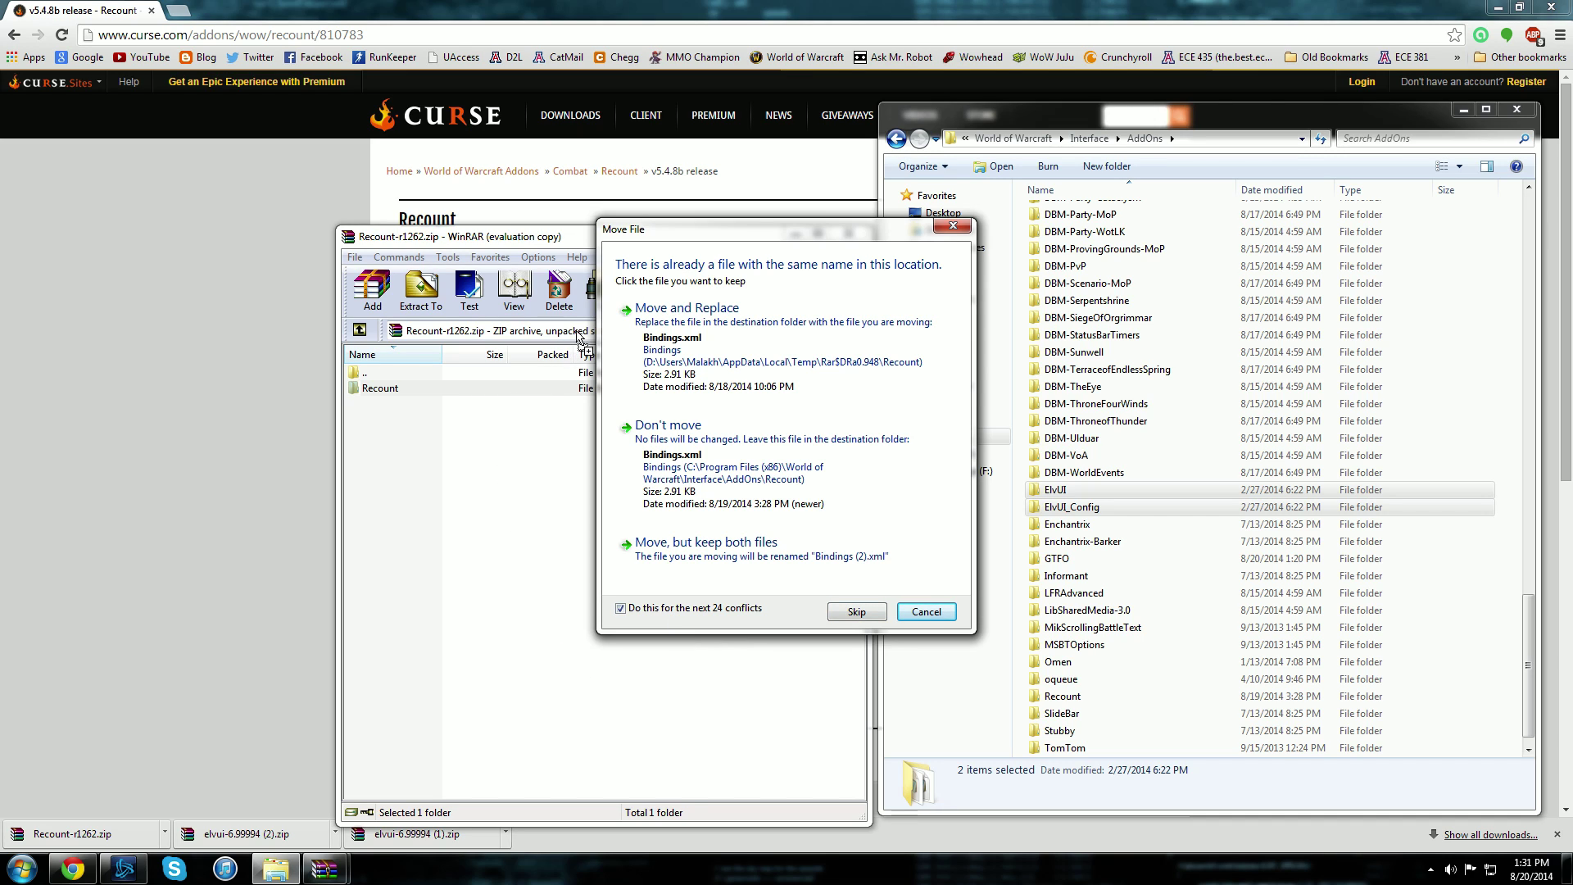
left_click(742, 314)
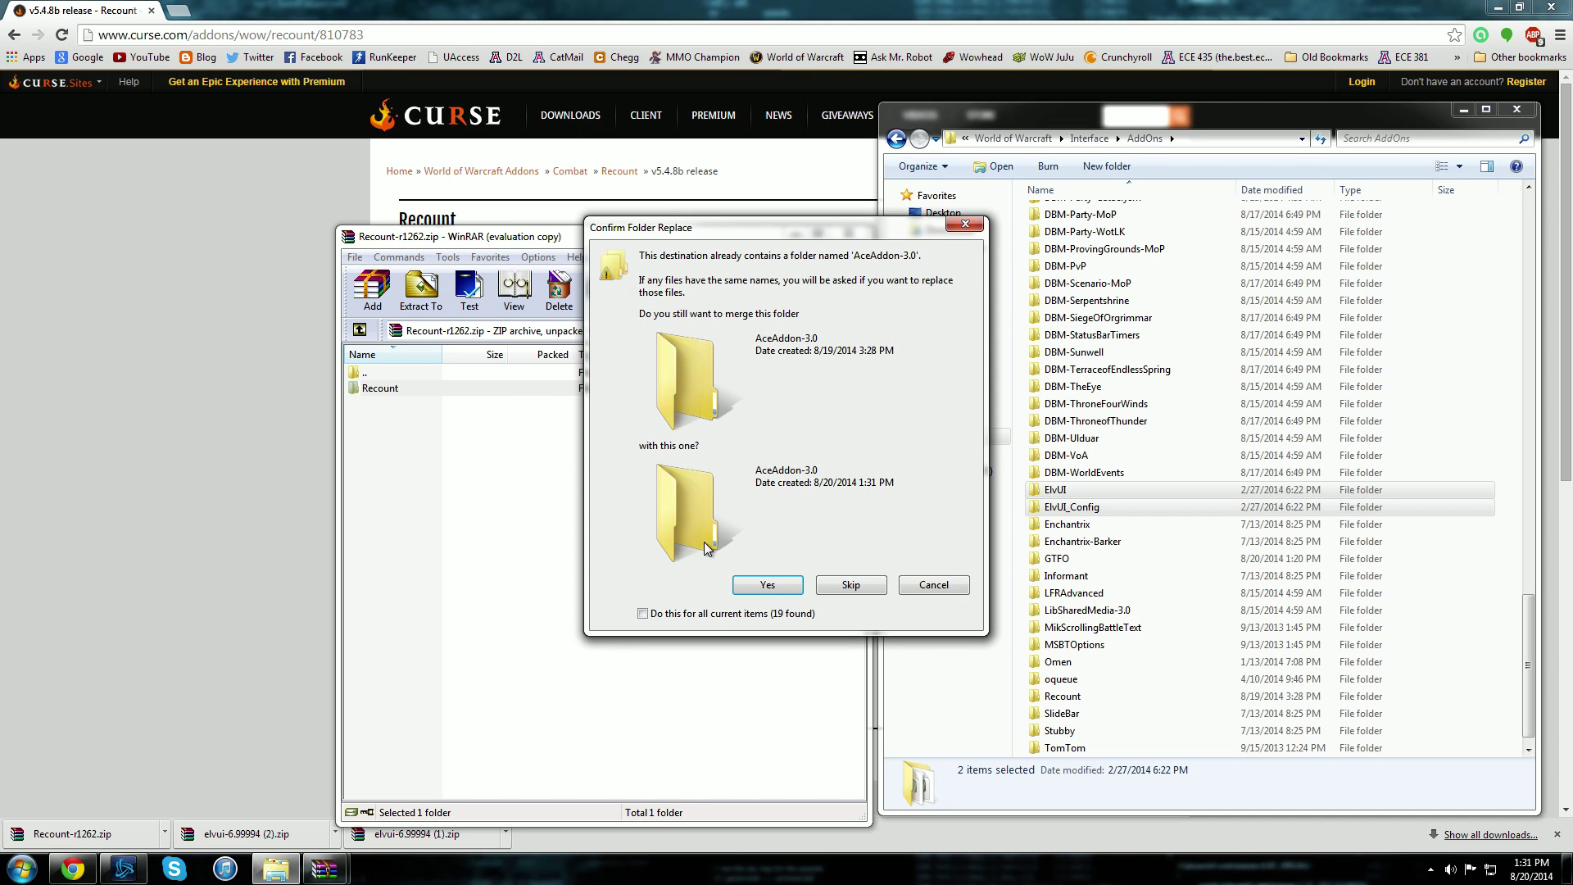
left_click(682, 614)
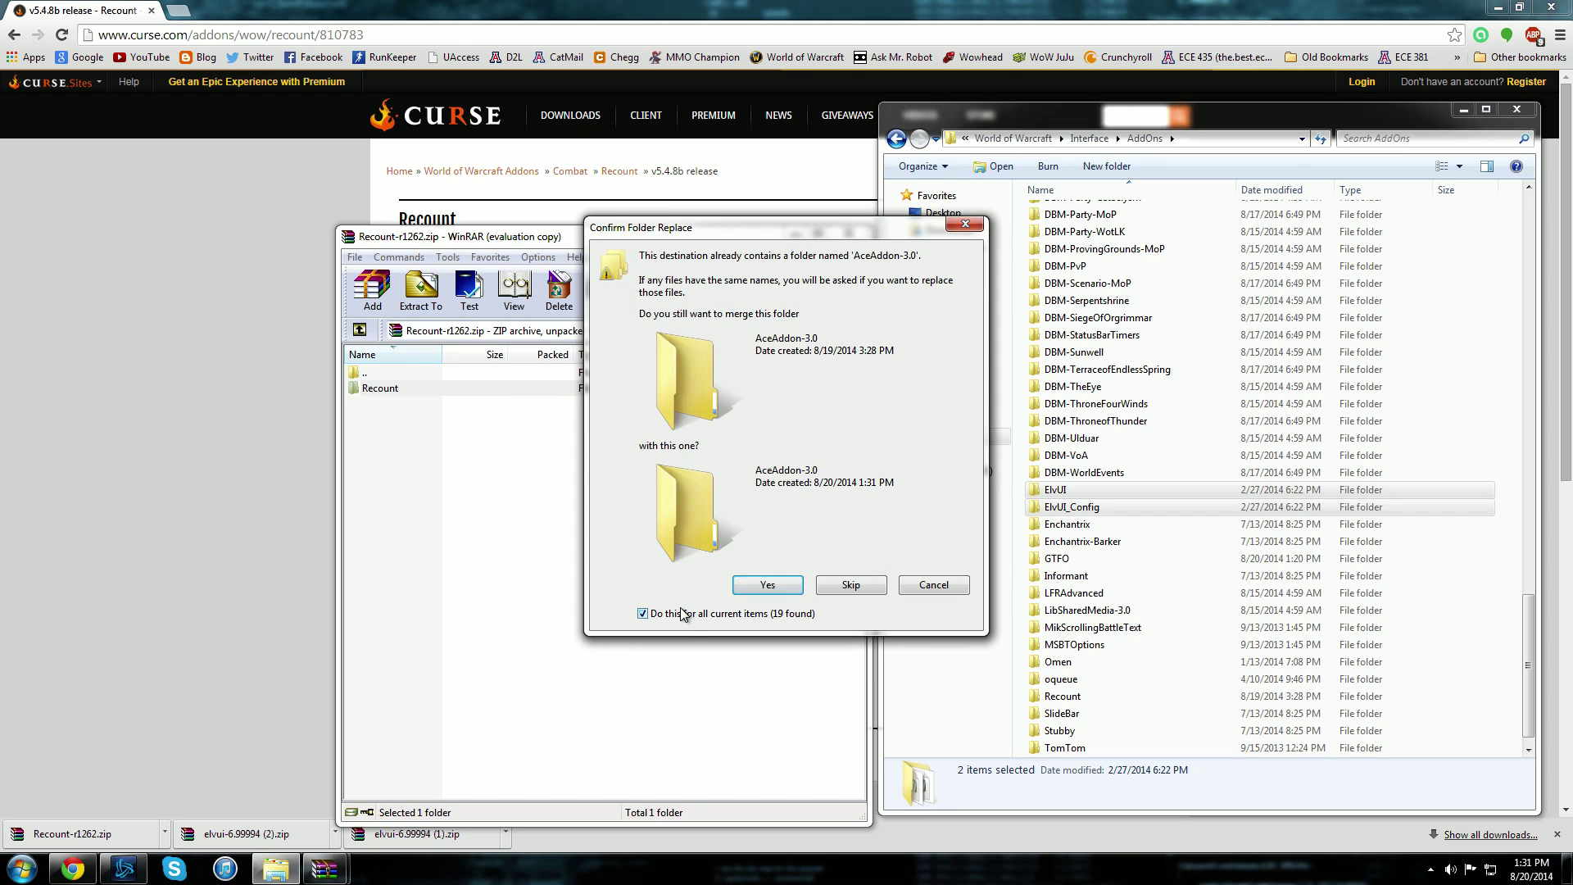
left_click(798, 588)
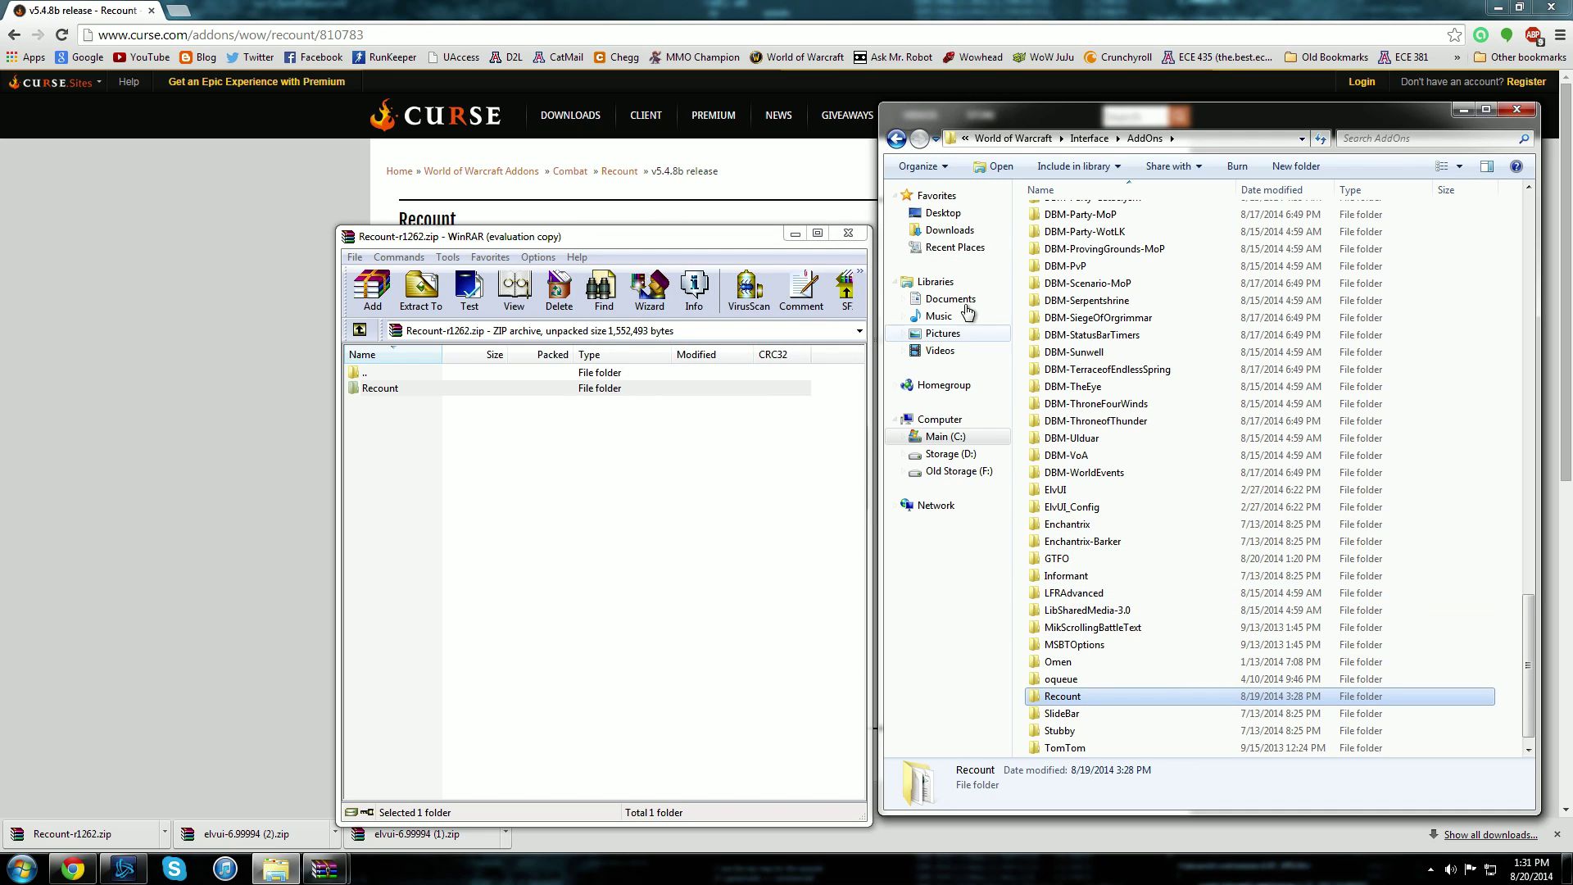
Step: Close the WinRAR window showing Recount-r1262.zip
left_click(852, 228)
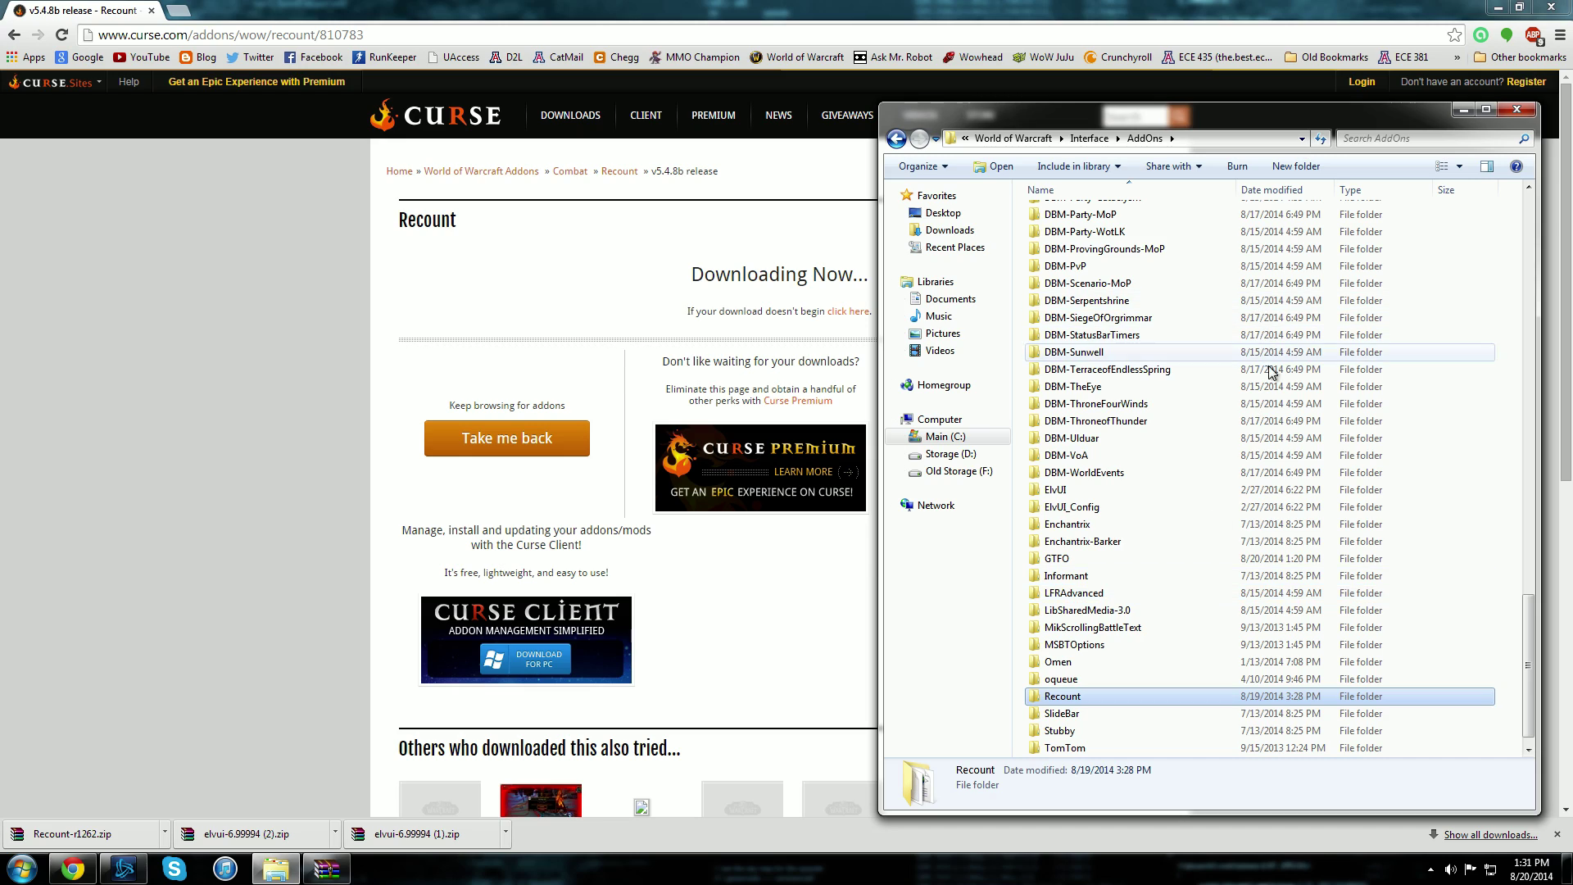